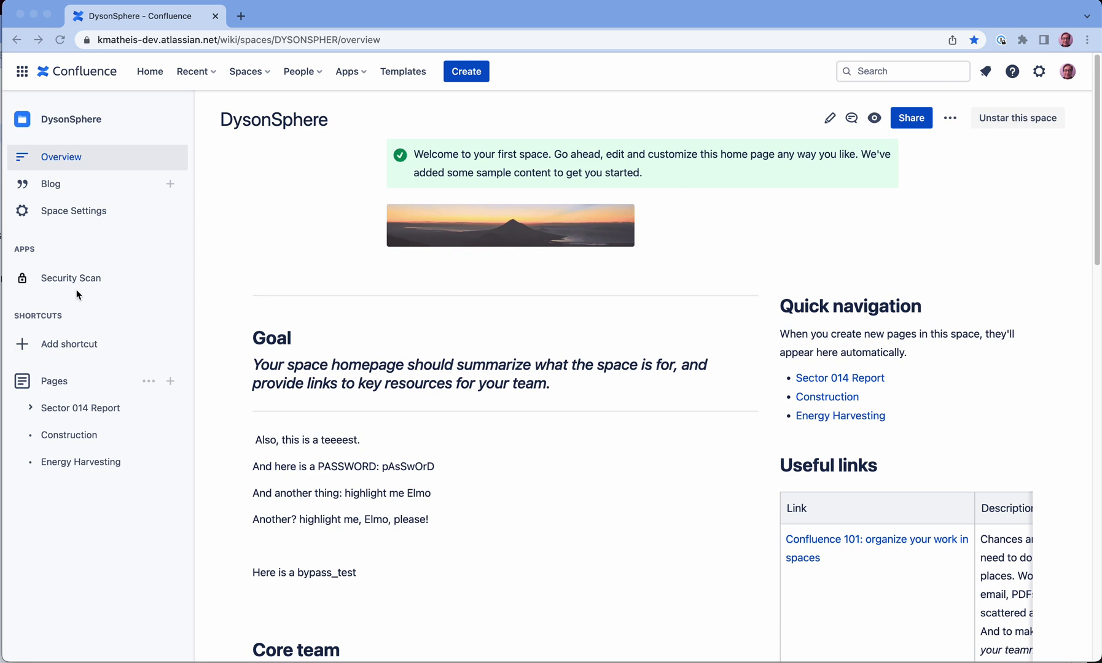
- Open the DysonSphere space's Security Scan page in a new browser tab and switch to it
{"action": "right_click", "coordinate": [77, 286]}
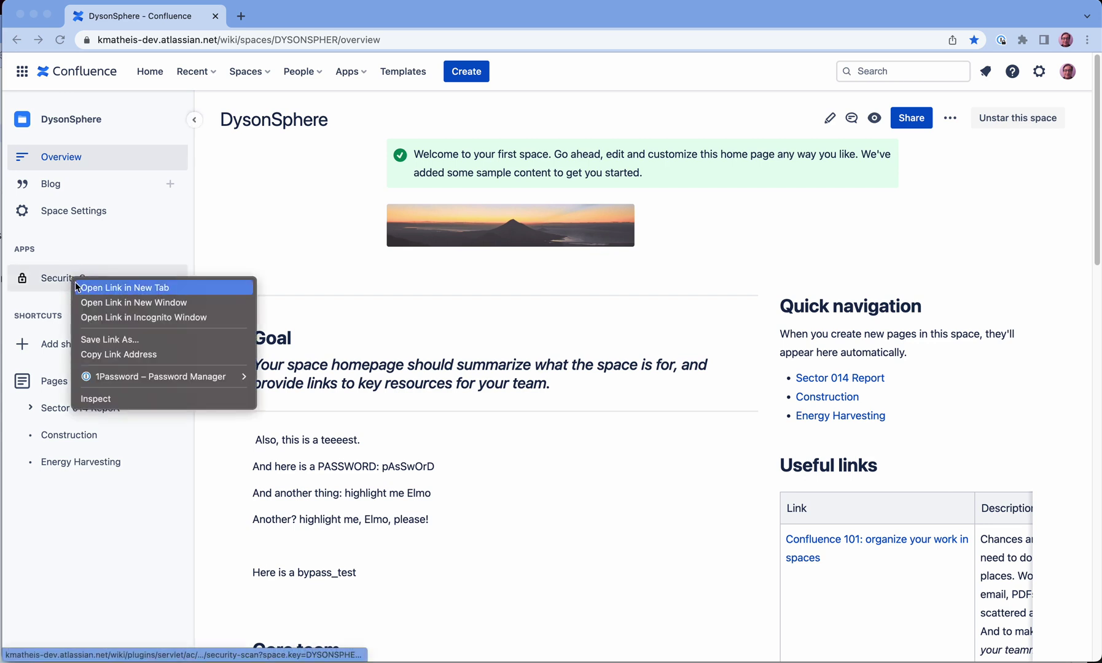
{"action": "left_click", "coordinate": [124, 287]}
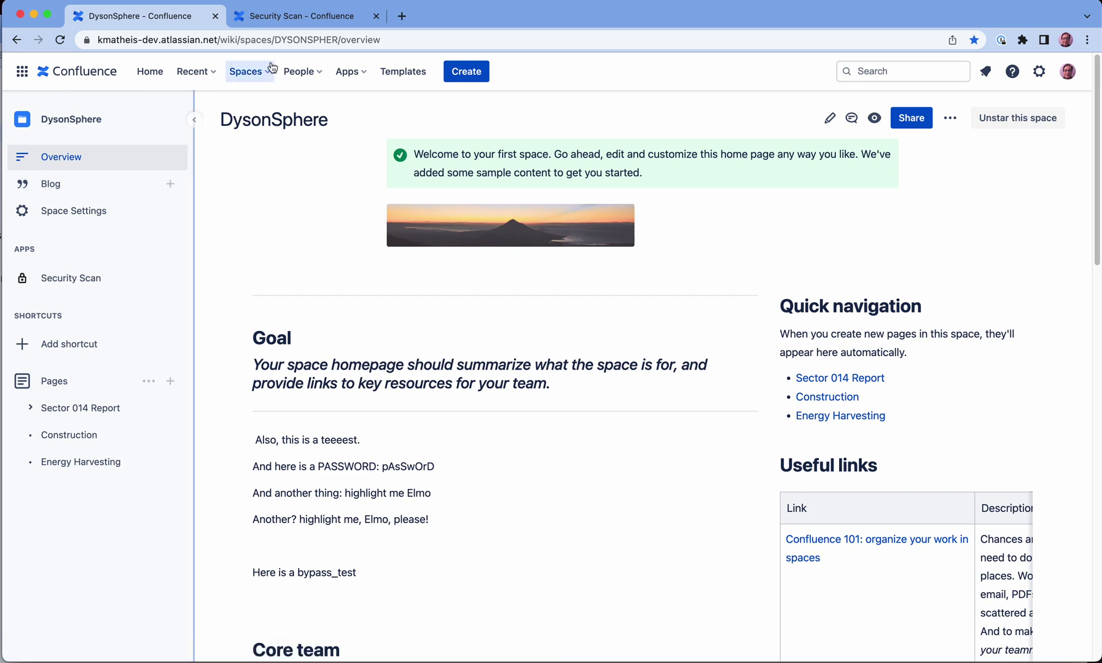
{"action": "left_click", "coordinate": [308, 22]}
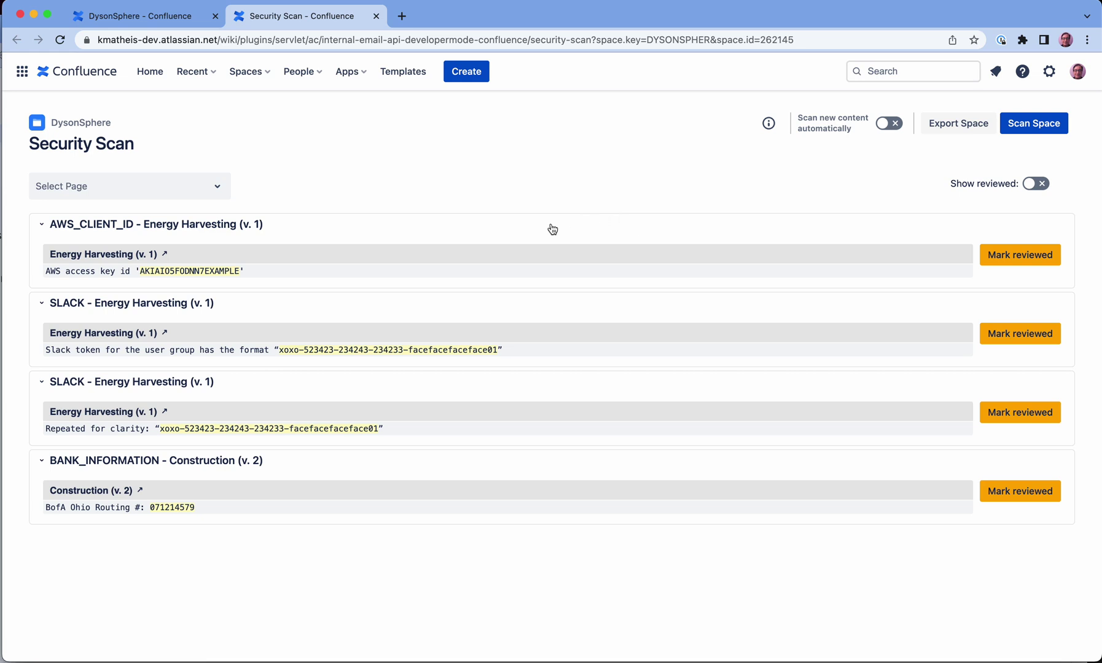
- Filter the scan findings to the Energy Harvesting page and switch the filter to the DysonSphere page
{"action": "left_click", "coordinate": [150, 195]}
{"action": "left_click", "coordinate": [108, 246]}
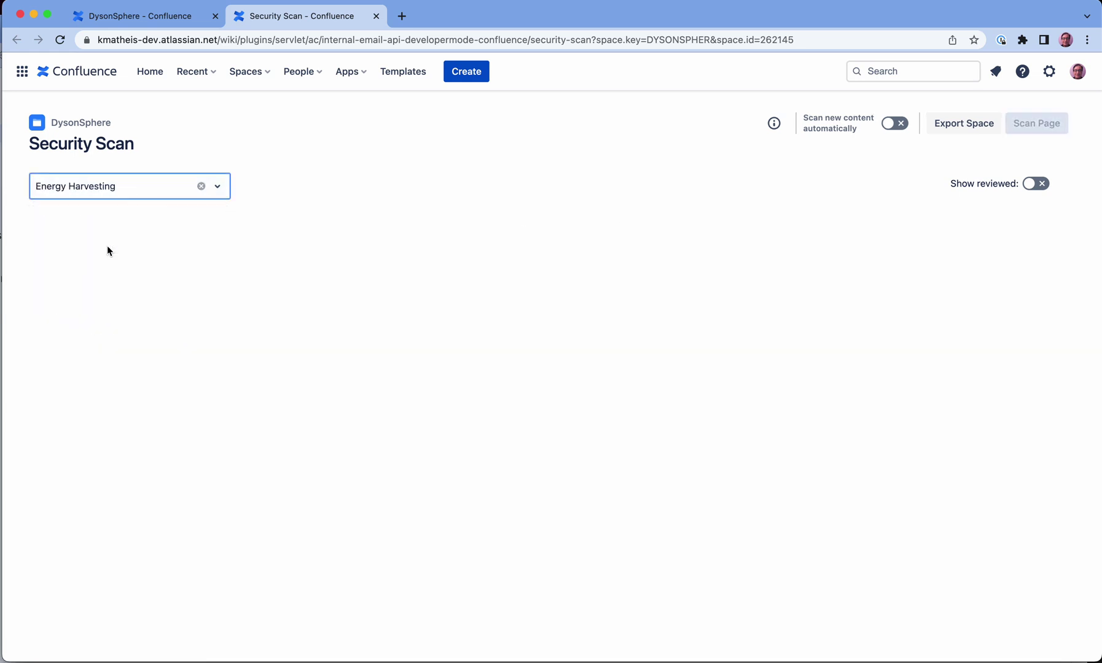
{"action": "left_click", "coordinate": [123, 195]}
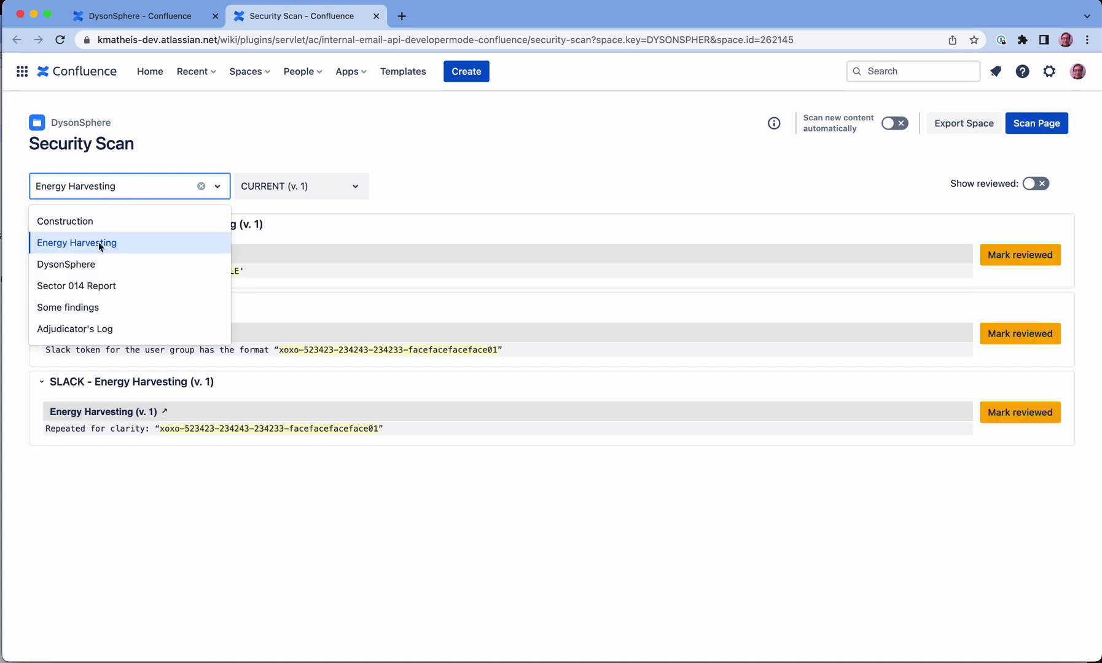
{"action": "left_click", "coordinate": [88, 257]}
- Select version 8 of the DysonSphere page and run a security scan on it
{"action": "left_click", "coordinate": [274, 195]}
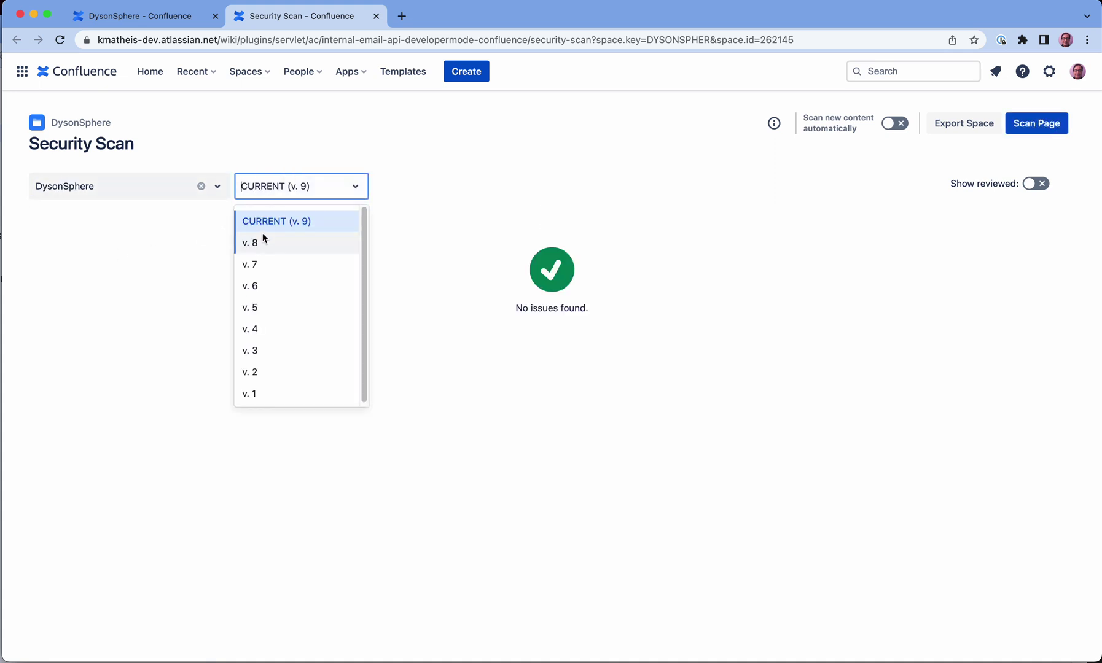
{"action": "left_click", "coordinate": [263, 241]}
{"action": "left_click", "coordinate": [271, 199]}
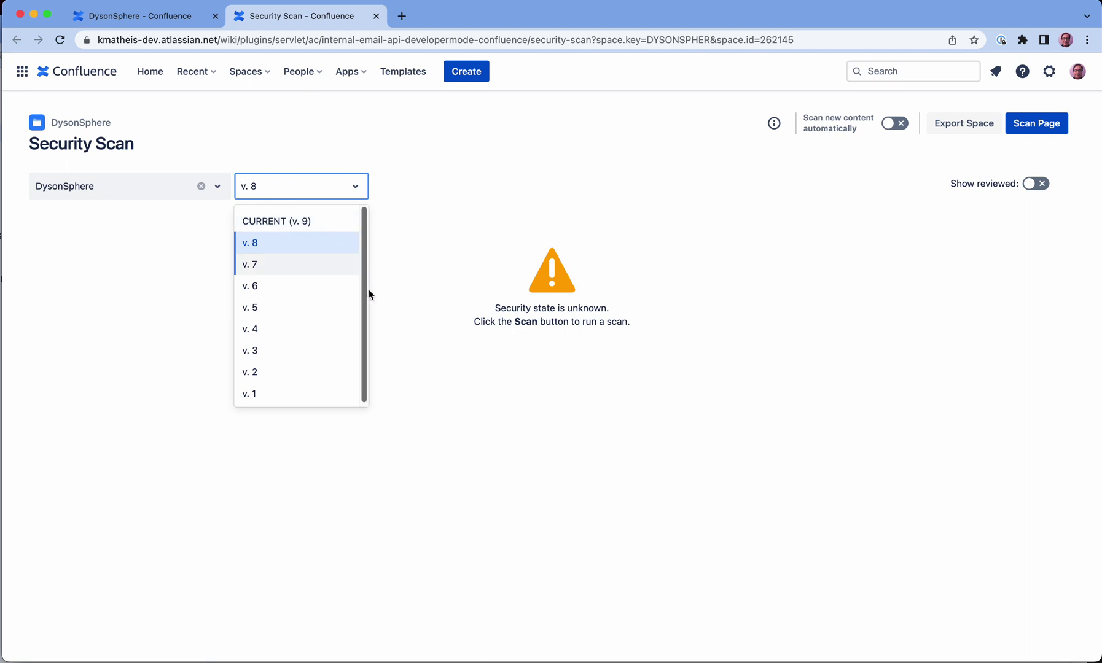
{"action": "left_click", "coordinate": [626, 356]}
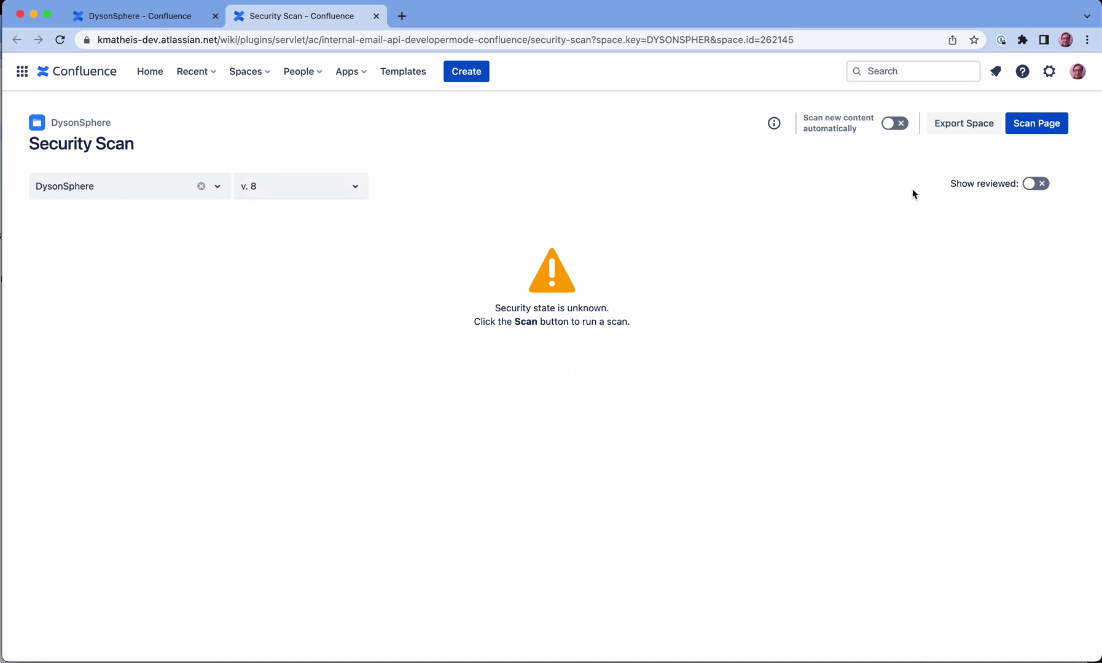
{"action": "left_click", "coordinate": [1040, 131]}
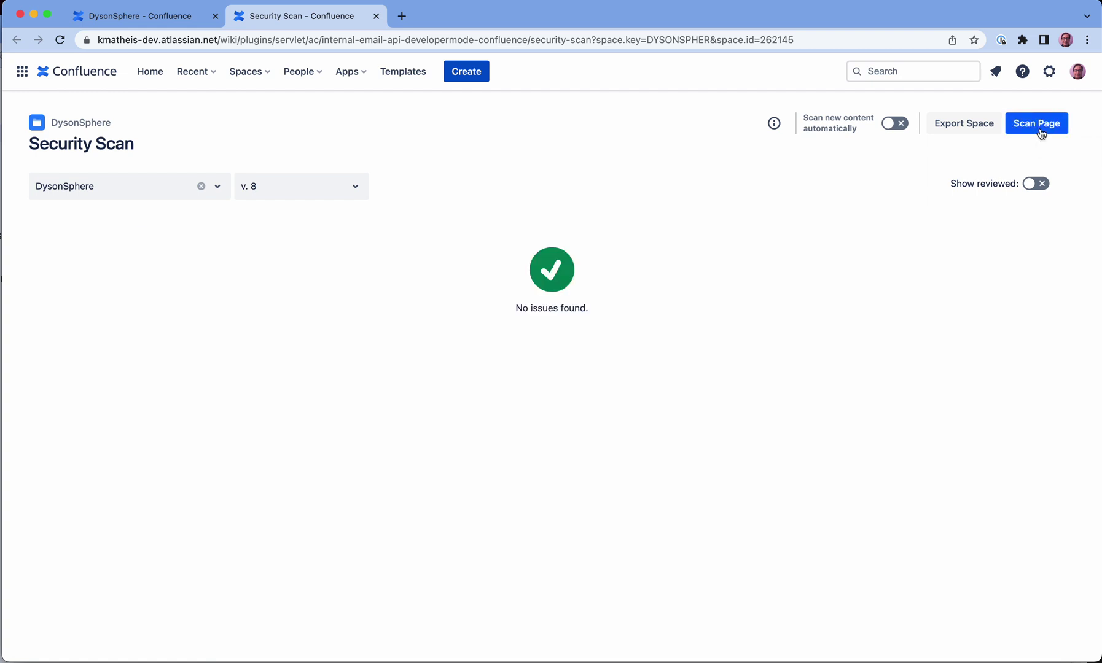
- Clear the page filter, mark the Slack token finding as reviewed for all pages, and include reviewed findings in the list
{"action": "left_click", "coordinate": [200, 187]}
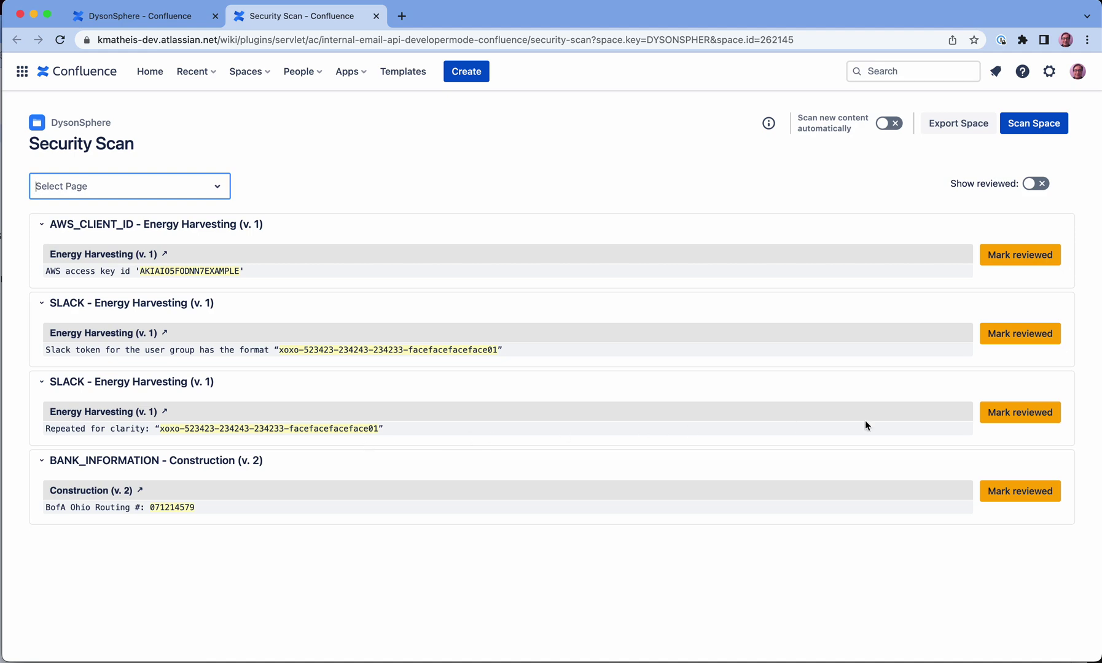
{"action": "left_click", "coordinate": [1018, 416]}
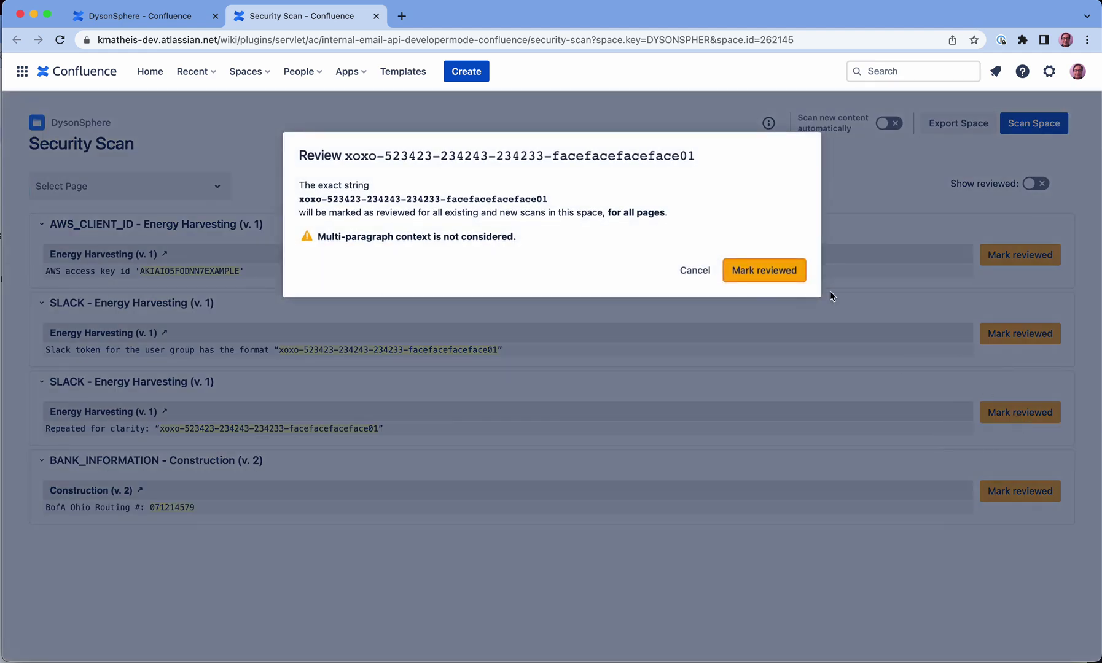
{"action": "left_click", "coordinate": [778, 271]}
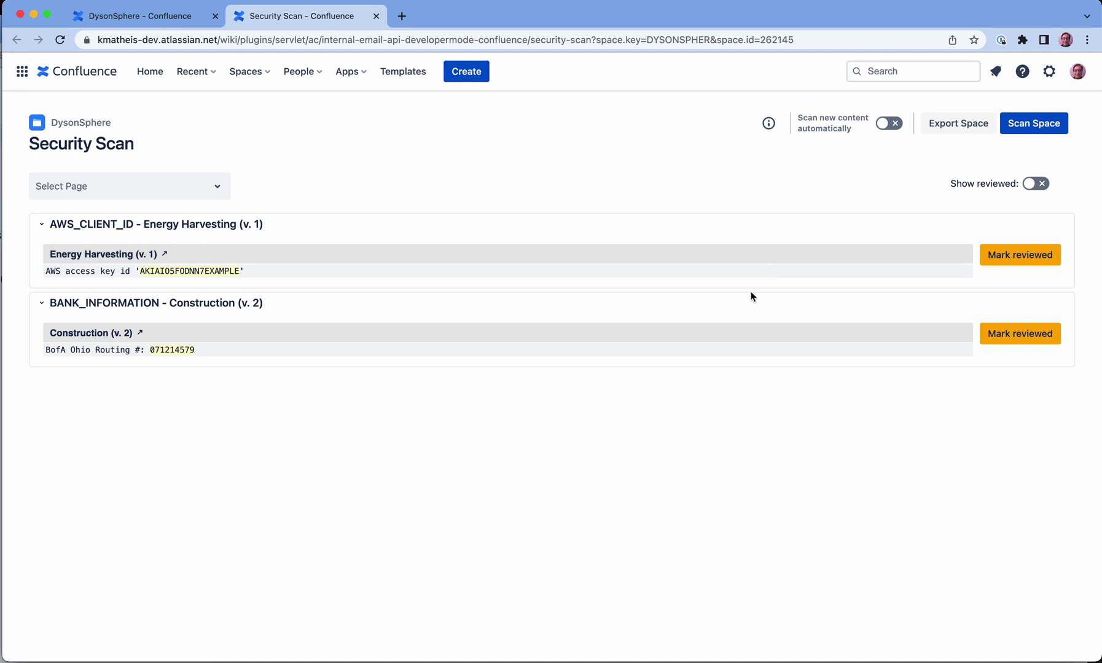
{"action": "left_click", "coordinate": [1036, 185]}
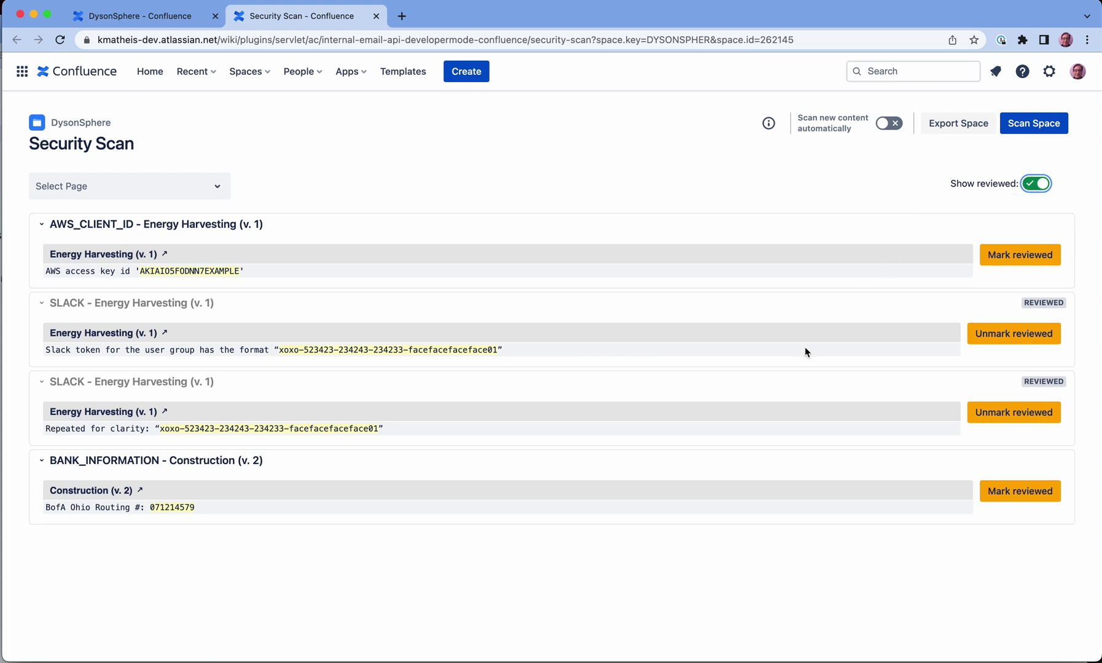
- Unmark the Slack token finding as reviewed and mark it as reviewed again
{"action": "left_click", "coordinate": [974, 411]}
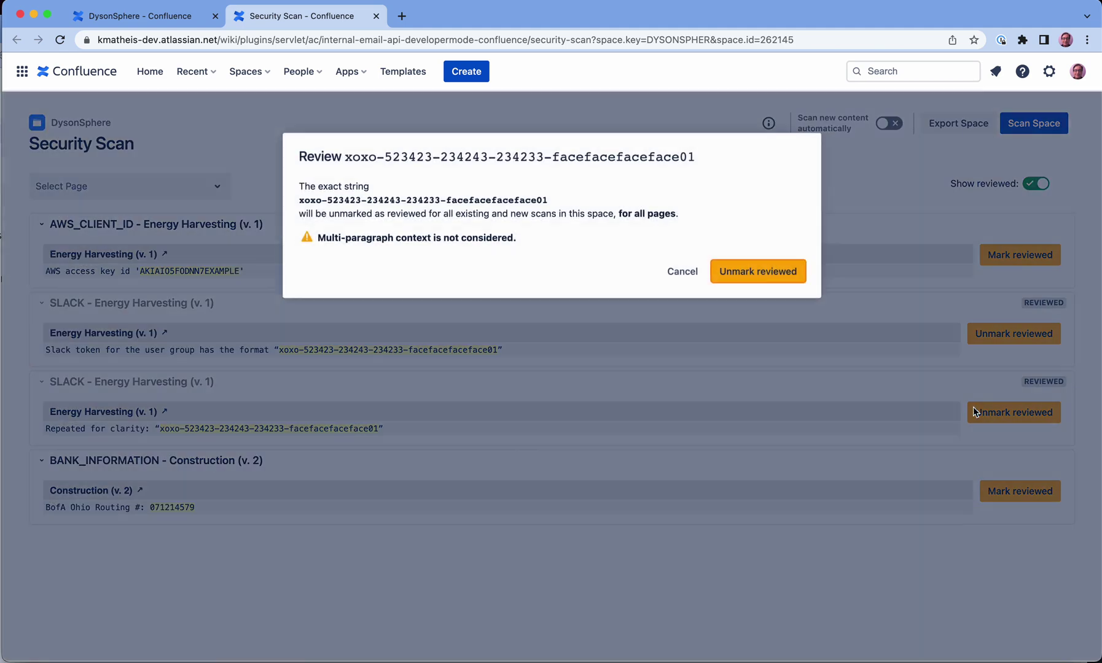
{"action": "left_click", "coordinate": [764, 266]}
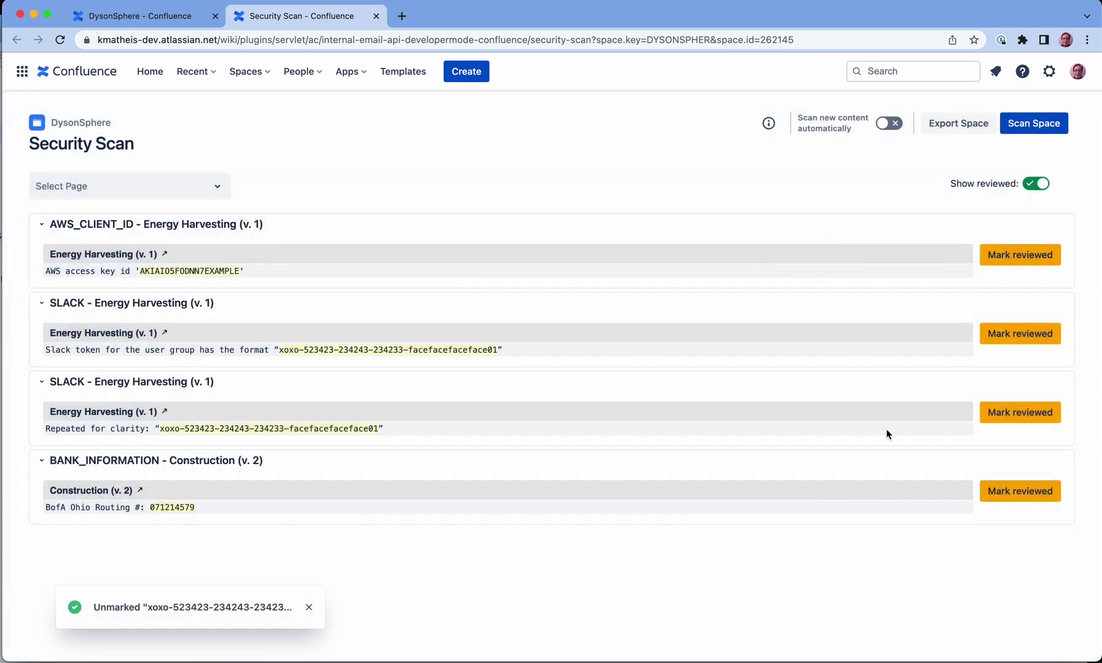
{"action": "left_click", "coordinate": [1008, 412]}
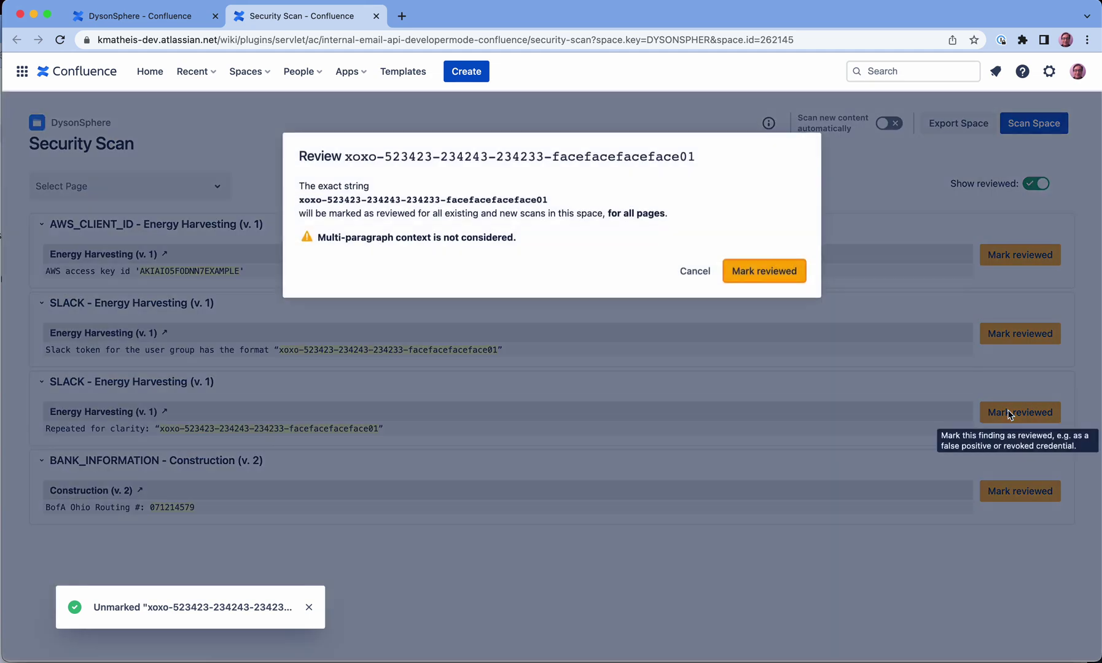
{"action": "left_click", "coordinate": [774, 263]}
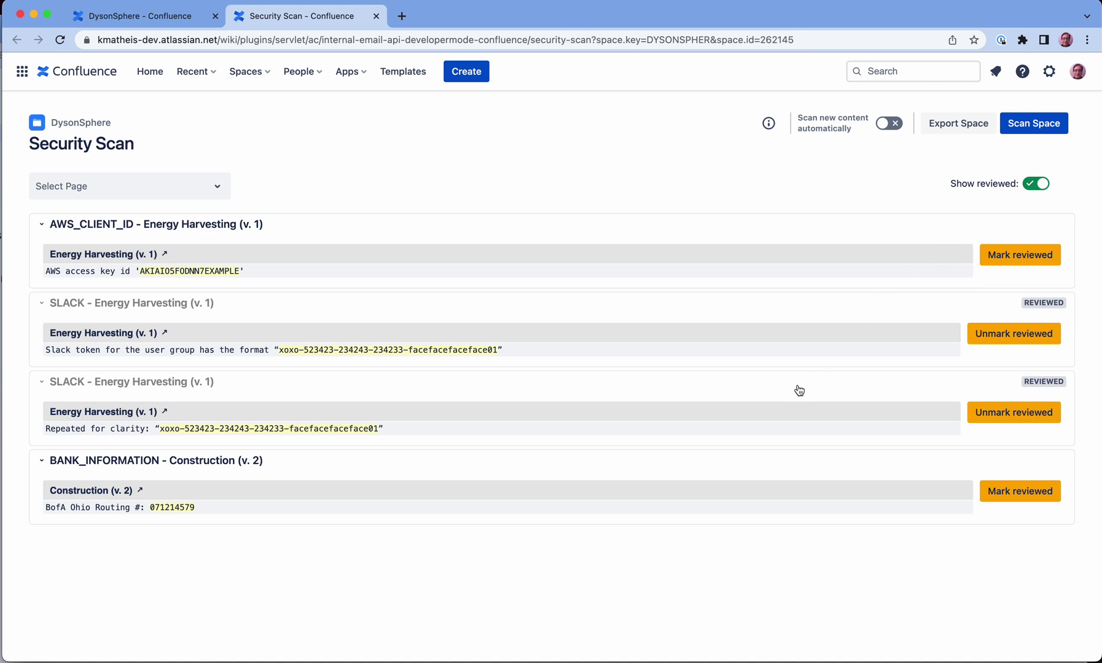
- Export the space's findings as a CSV file and open the downloaded file in the spreadsheet app
{"action": "left_click", "coordinate": [952, 129]}
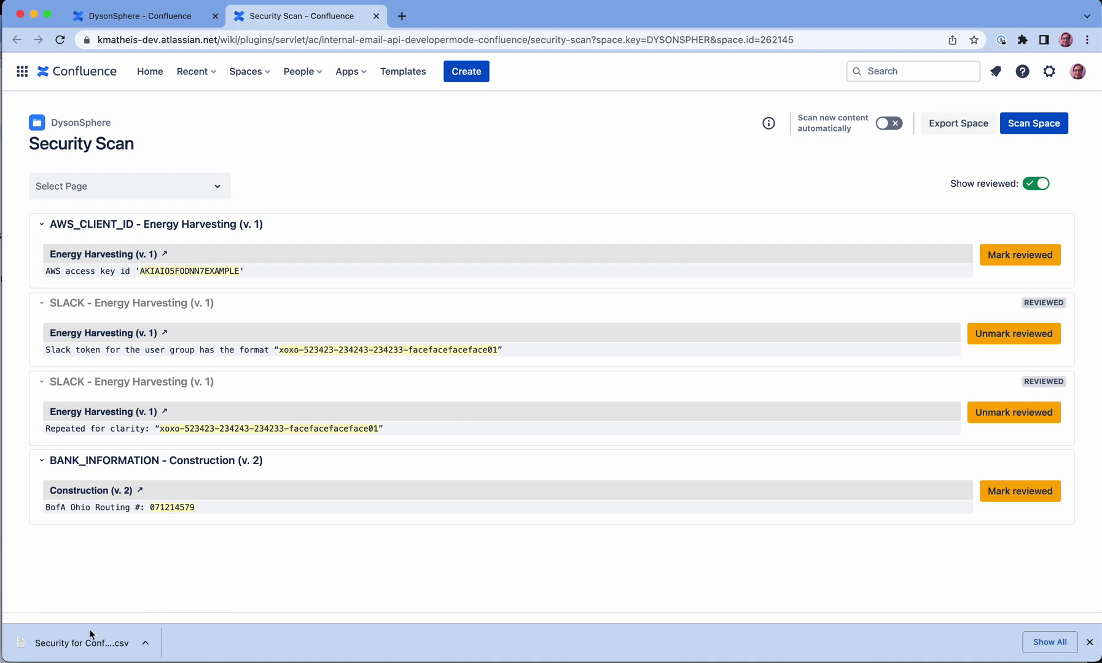
{"action": "left_click", "coordinate": [74, 643]}
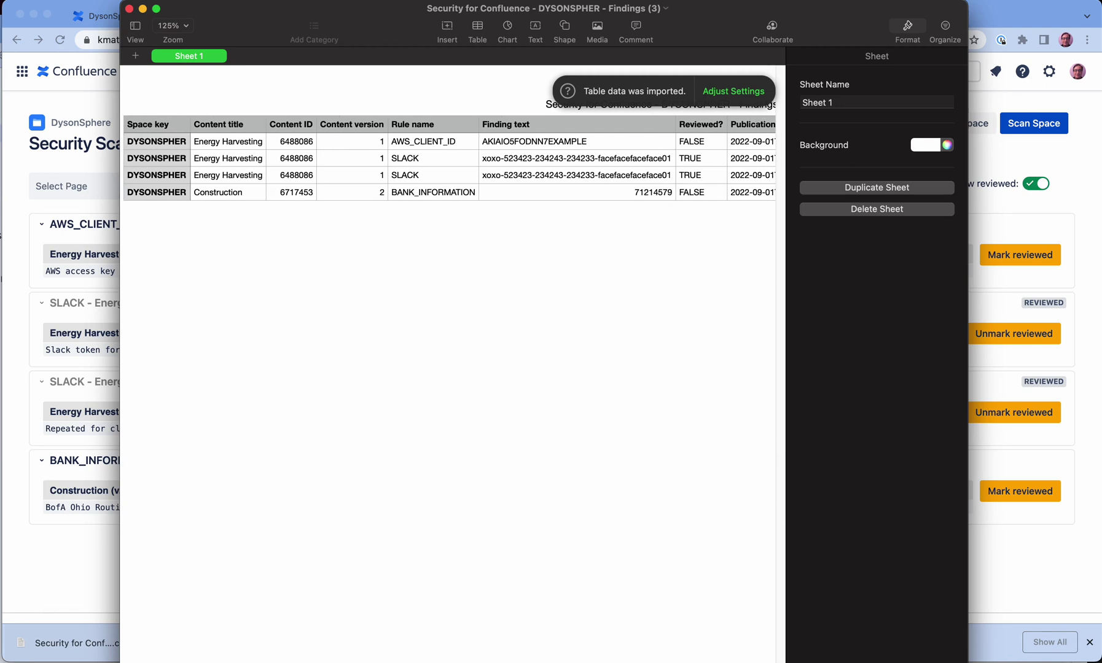
- Examine the columns of the exported findings table from content title to full text, and close the spreadsheet
{"action": "scroll", "coordinate": [448, 158], "scroll_direction": "right", "scroll_amount": 5}
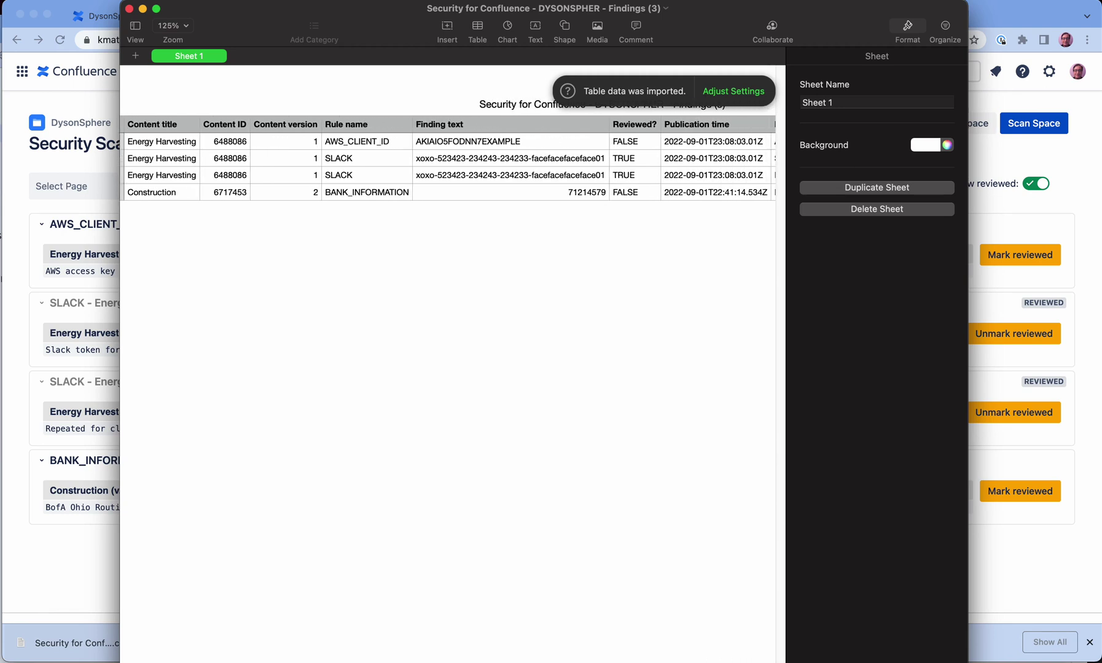
{"action": "scroll", "coordinate": [449, 157], "scroll_direction": "left", "scroll_amount": 2}
{"action": "scroll", "coordinate": [448, 157], "scroll_direction": "right", "scroll_amount": 2}
{"action": "scroll", "coordinate": [449, 158], "scroll_direction": "right", "scroll_amount": 3}
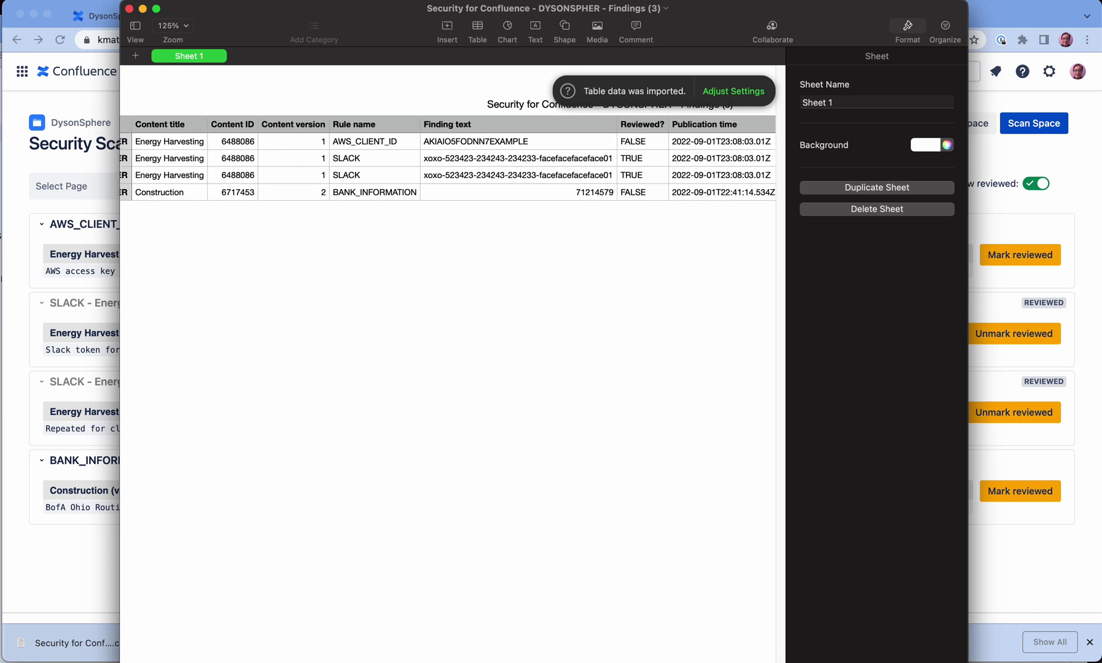
{"action": "scroll", "coordinate": [448, 158], "scroll_direction": "right", "scroll_amount": 6}
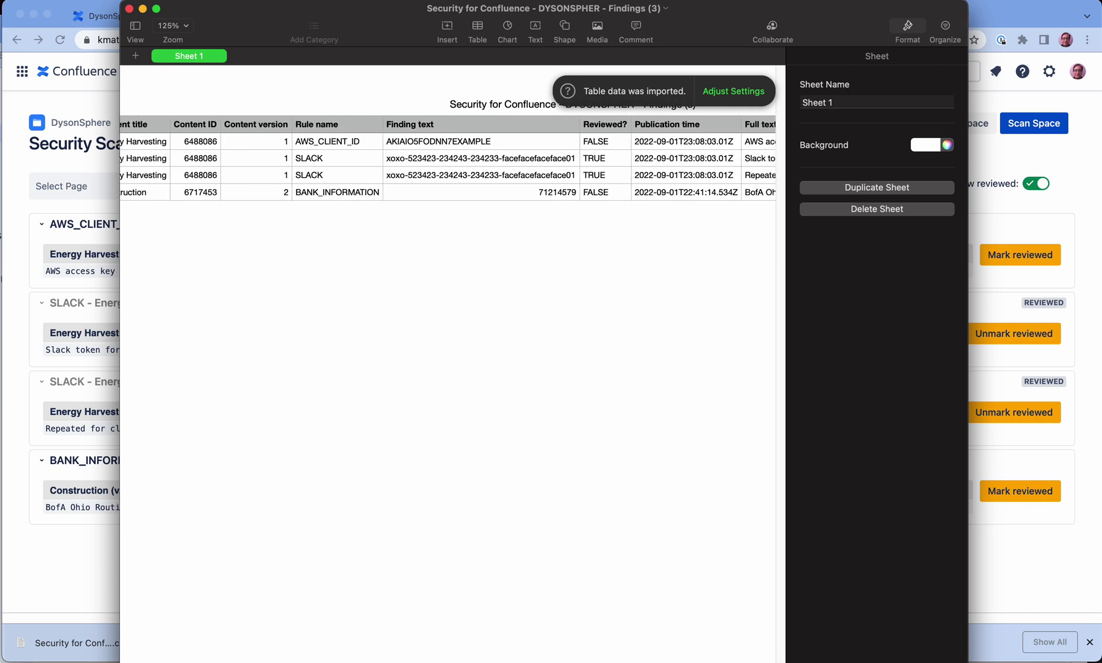
{"action": "scroll", "coordinate": [448, 157], "scroll_direction": "right", "scroll_amount": 8}
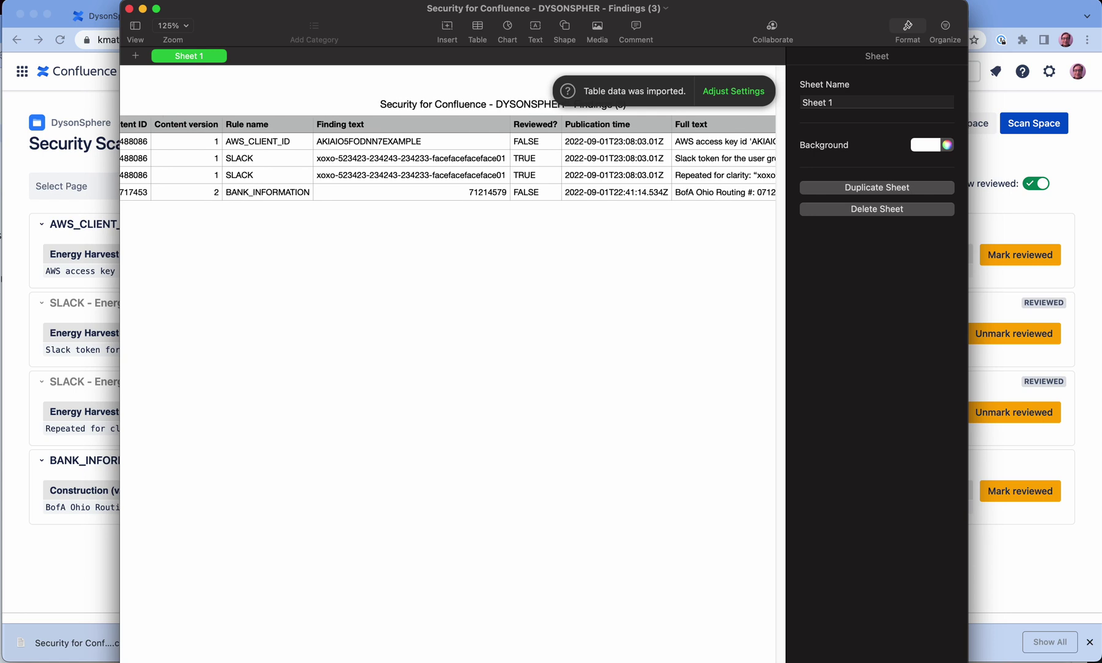
{"action": "scroll", "coordinate": [448, 158], "scroll_direction": "right", "scroll_amount": 6}
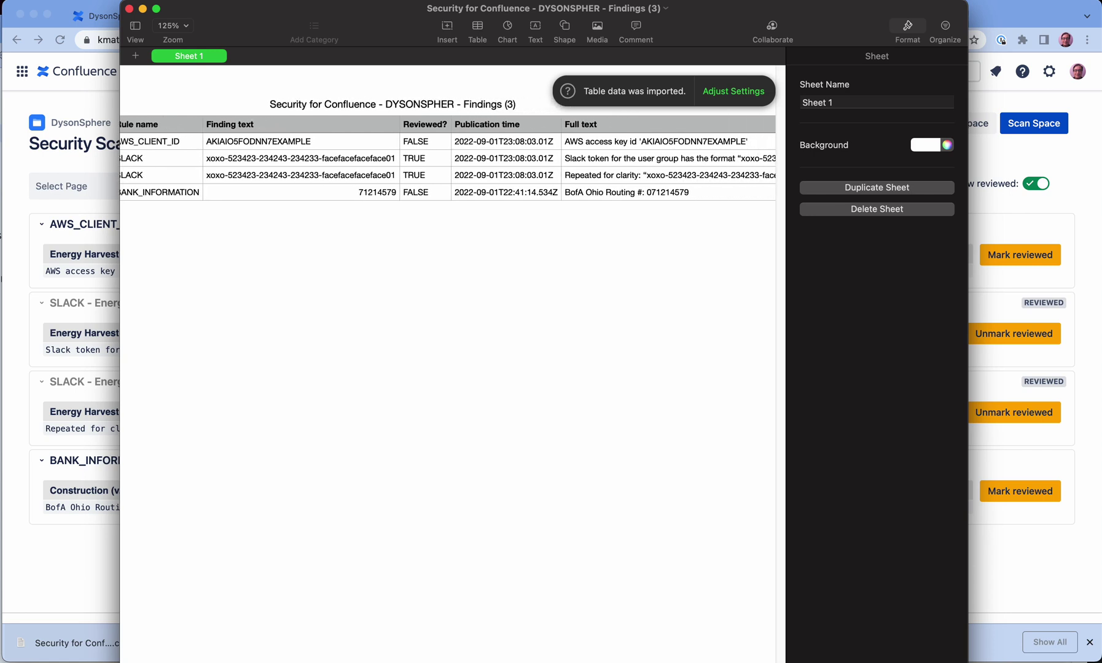
{"action": "scroll", "coordinate": [448, 157], "scroll_direction": "right", "scroll_amount": 3}
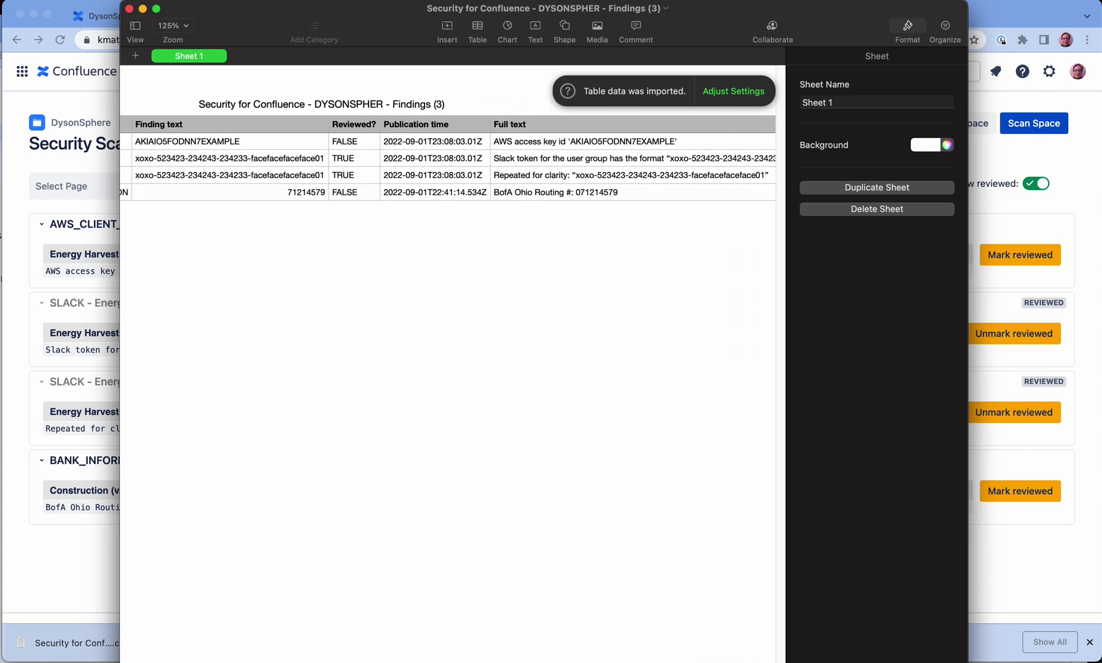
{"action": "left_click", "coordinate": [130, 9]}
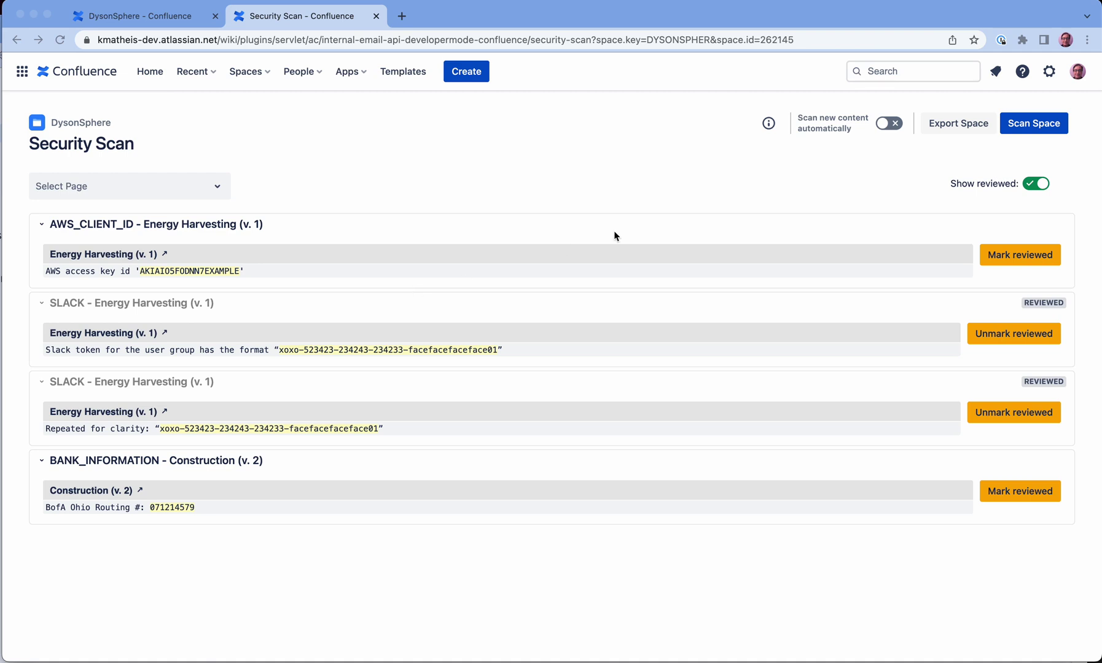
- Open the Confluence administration settings in a new browser tab and go to Security For Confluence Settings
{"action": "right_click", "coordinate": [1048, 78]}
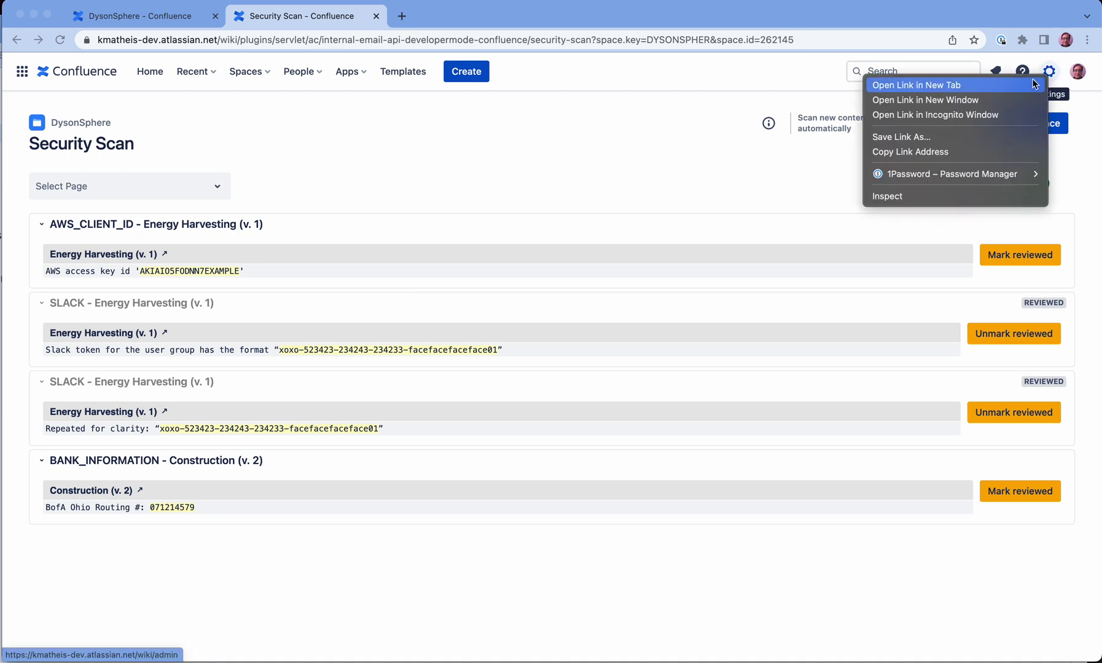
{"action": "left_click", "coordinate": [1035, 84]}
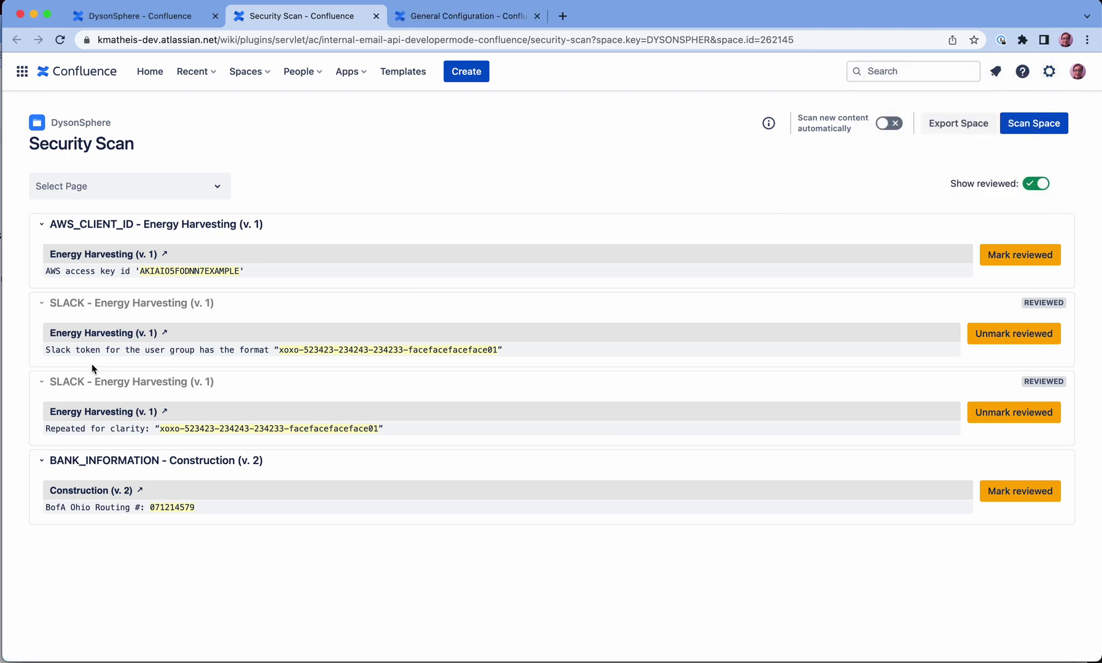
{"action": "left_click", "coordinate": [424, 25]}
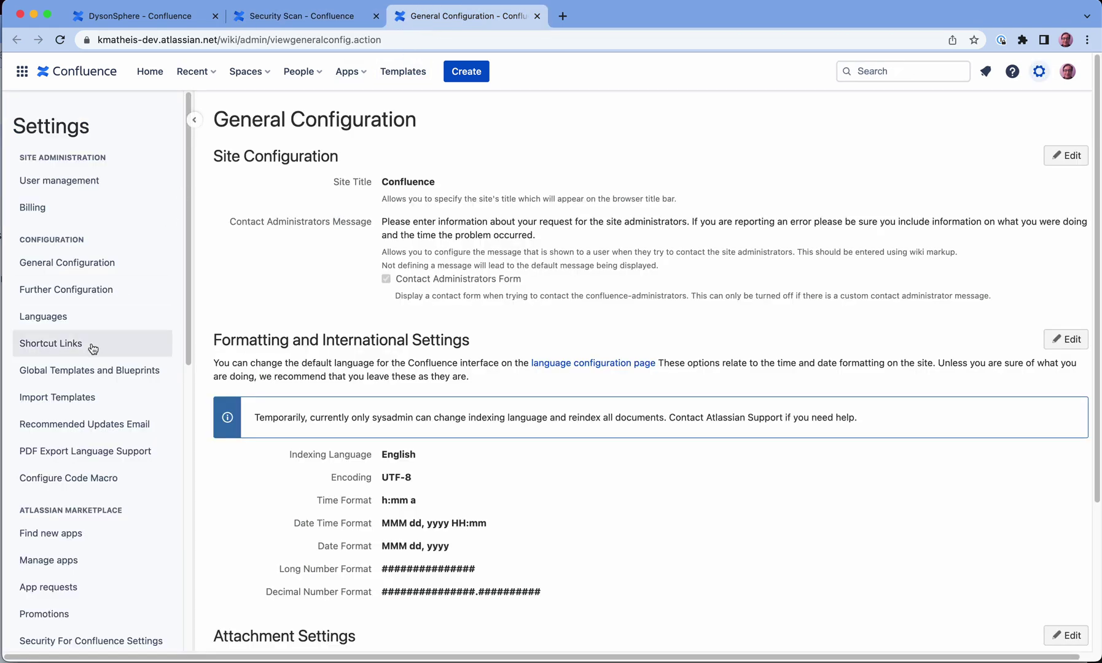
{"action": "scroll", "coordinate": [90, 360], "scroll_direction": "down", "scroll_amount": 7}
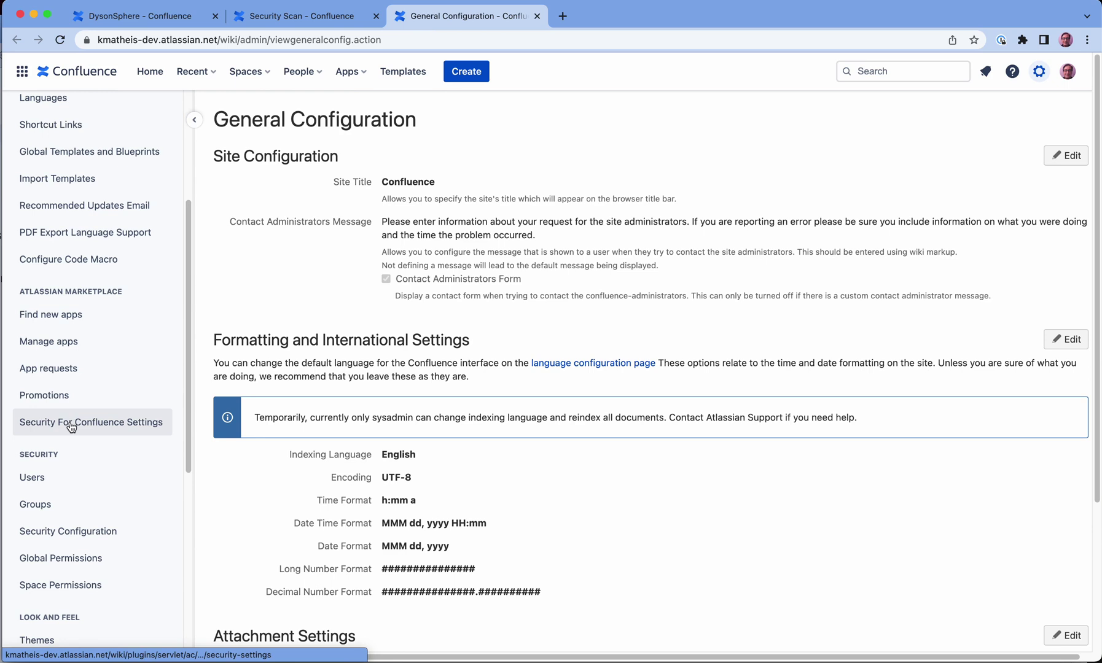
{"action": "left_click", "coordinate": [71, 428]}
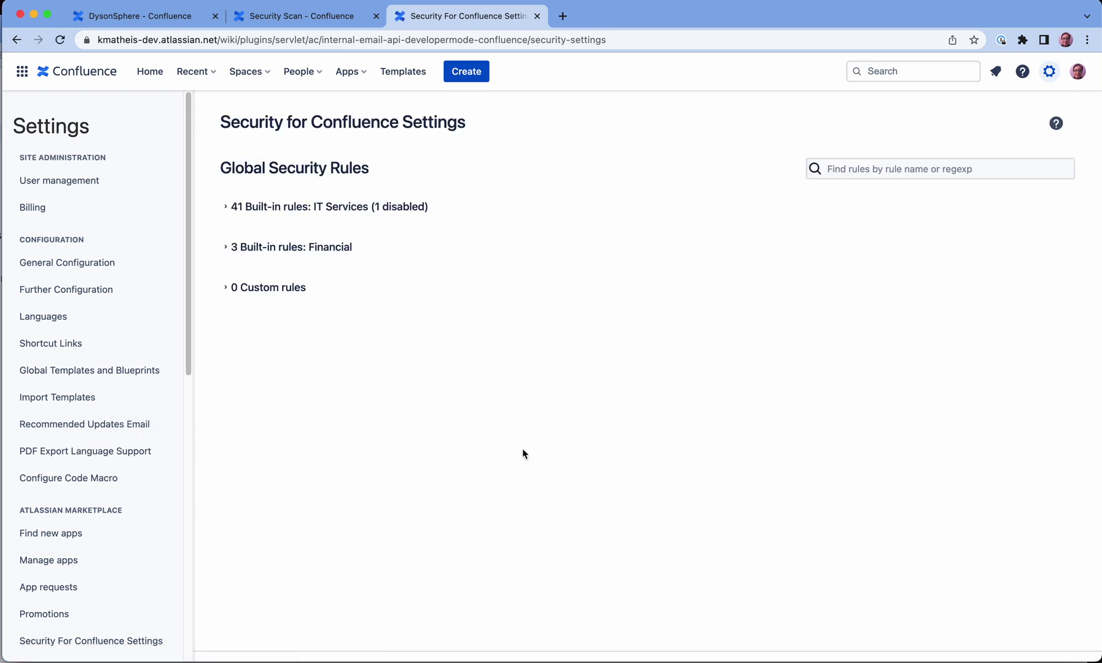
- Look through the built-in IT Services and Financial rule groups, collapsing each one again
{"action": "left_click", "coordinate": [427, 207]}
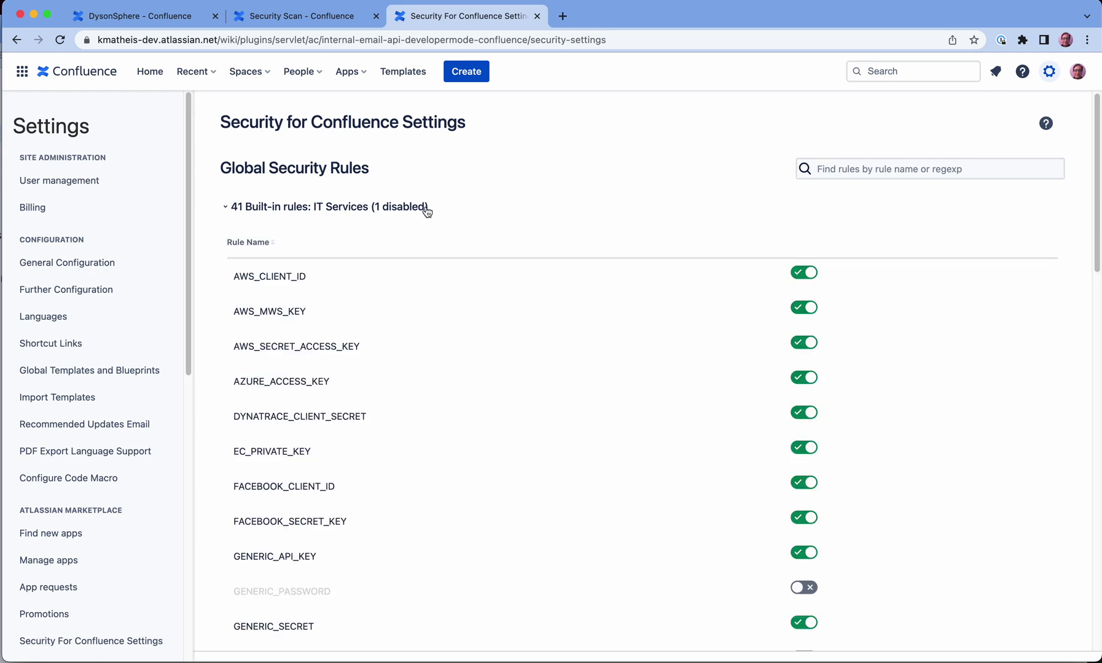
{"action": "left_click", "coordinate": [424, 209]}
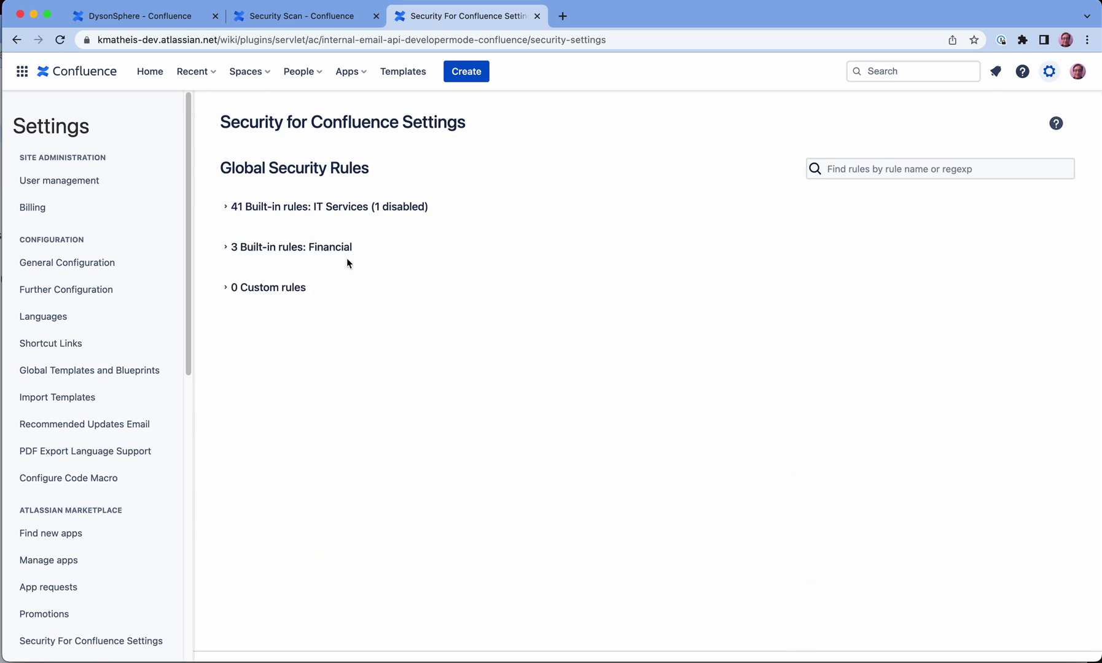
{"action": "left_click", "coordinate": [347, 252]}
{"action": "left_click", "coordinate": [347, 252]}
- Disable the AWS_CLIENT_ID rule in the built-in IT Services rules
{"action": "left_click", "coordinate": [342, 209]}
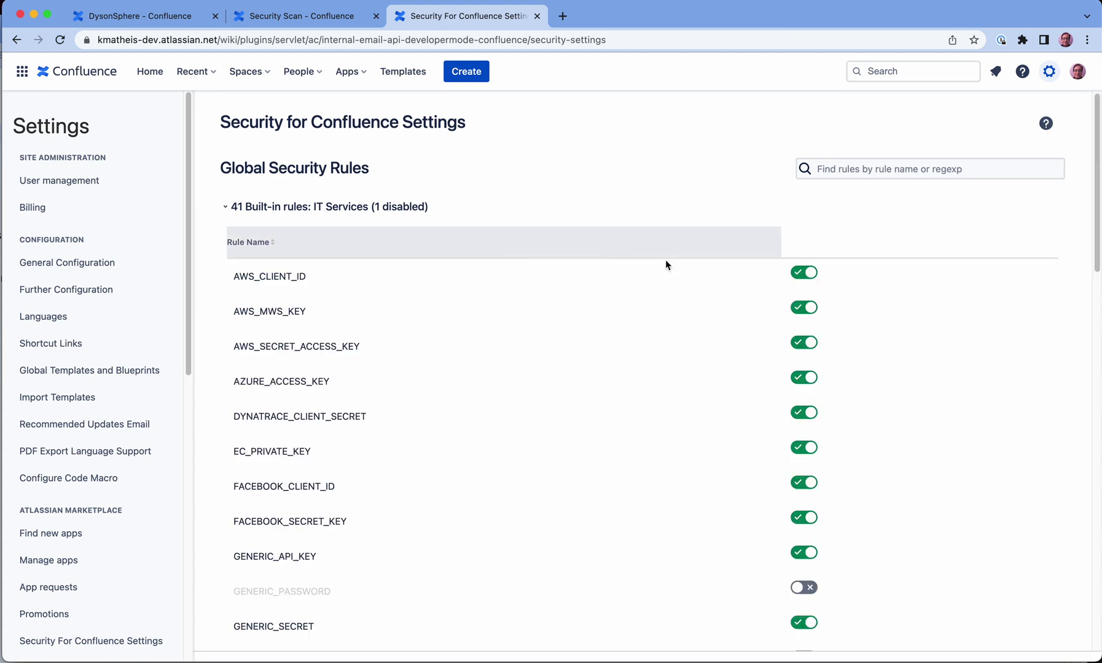
{"action": "left_click", "coordinate": [804, 272]}
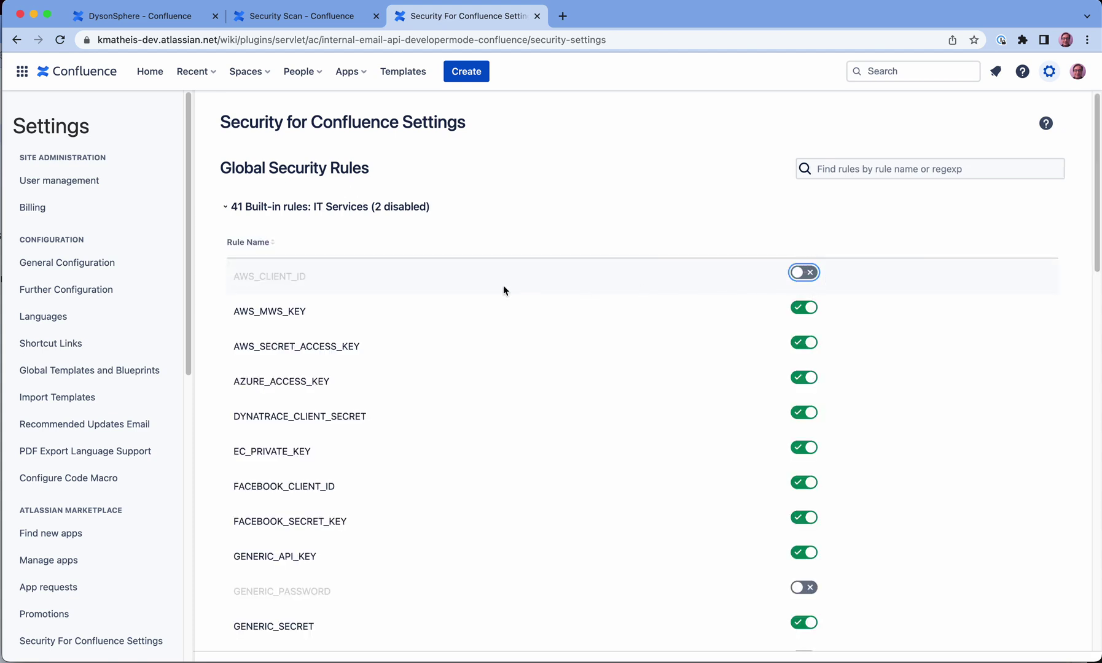
- Collapse the IT Services rules and save a new custom rule named TEST with the regexp test
{"action": "left_click", "coordinate": [361, 209]}
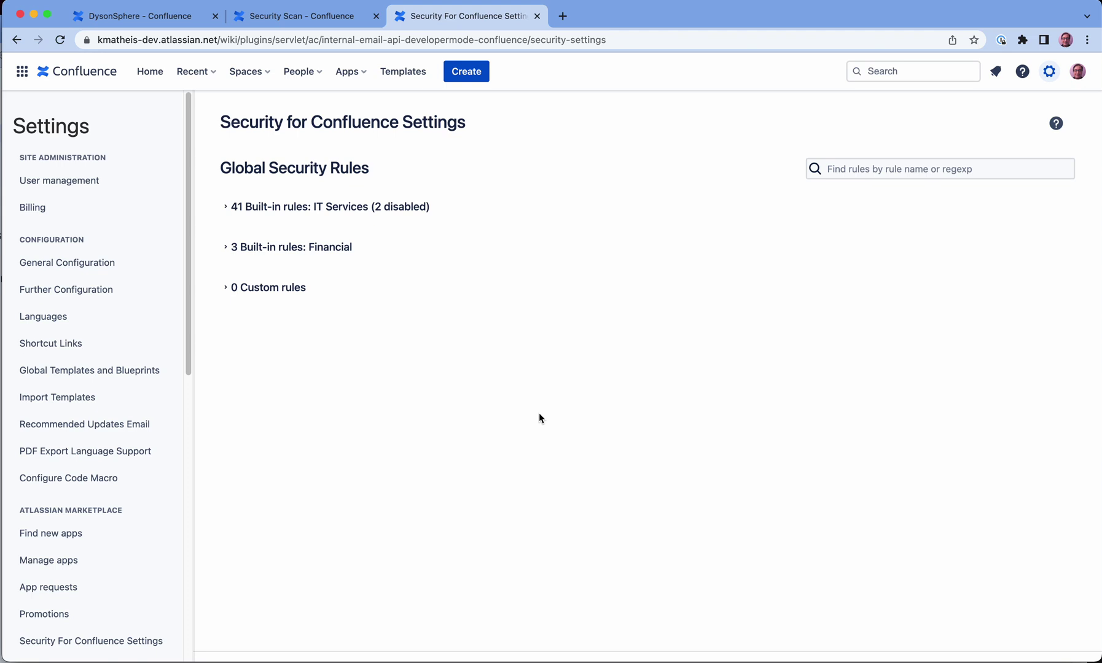
{"action": "left_click", "coordinate": [301, 289]}
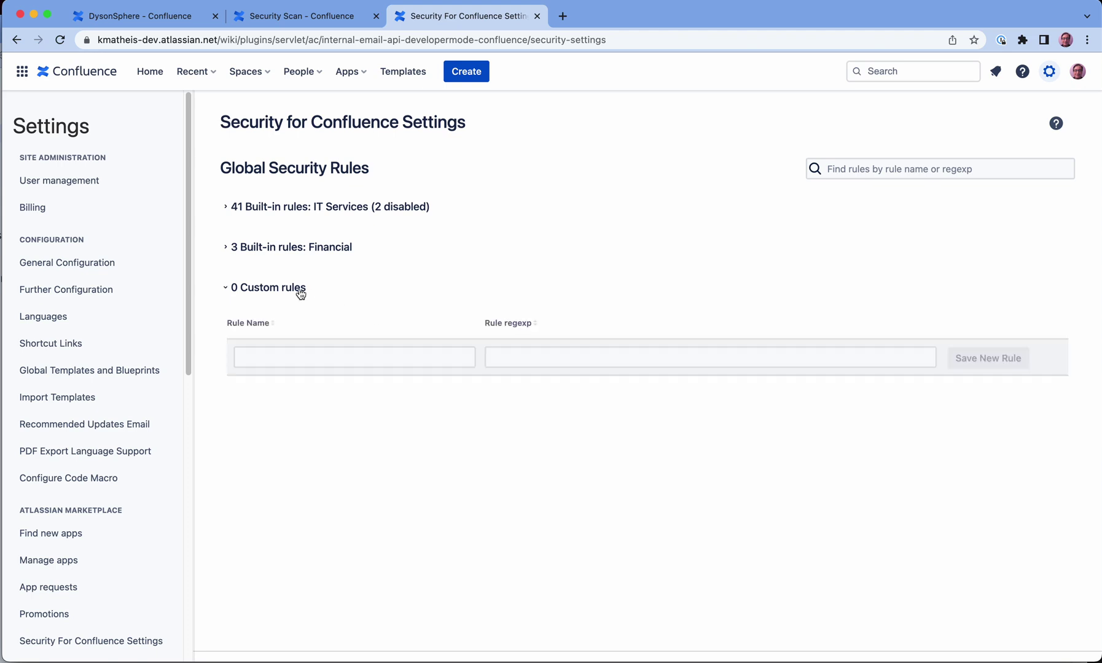
{"action": "left_click", "coordinate": [409, 356]}
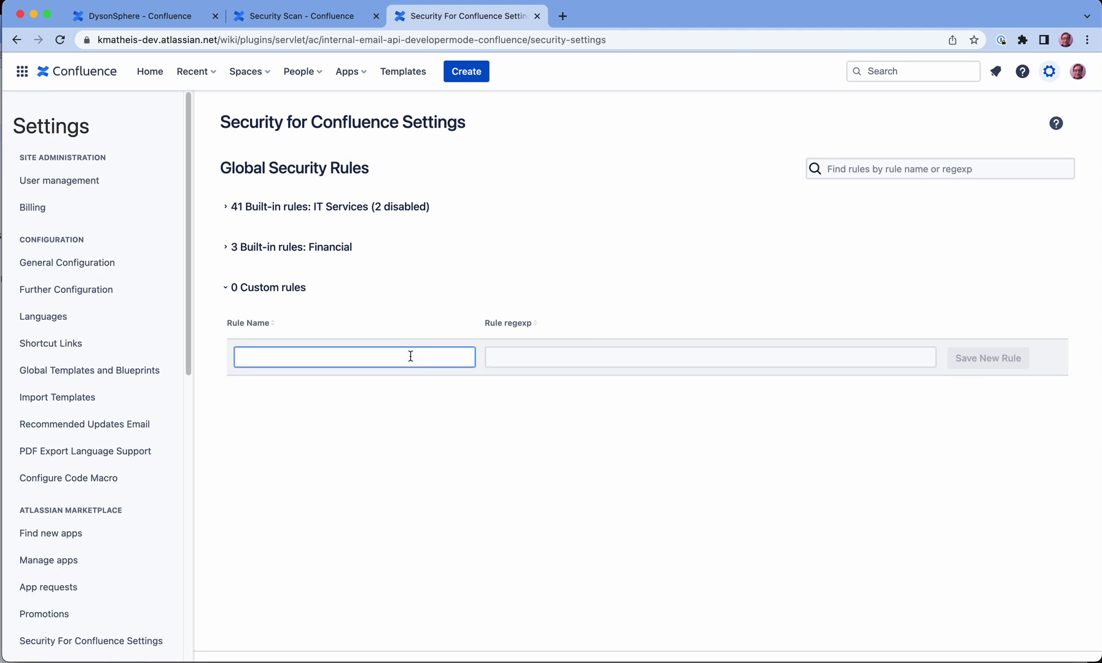
{"action": "type", "text": "TEST"}
{"action": "key", "text": "Tab"}
{"action": "type", "text": "test"}
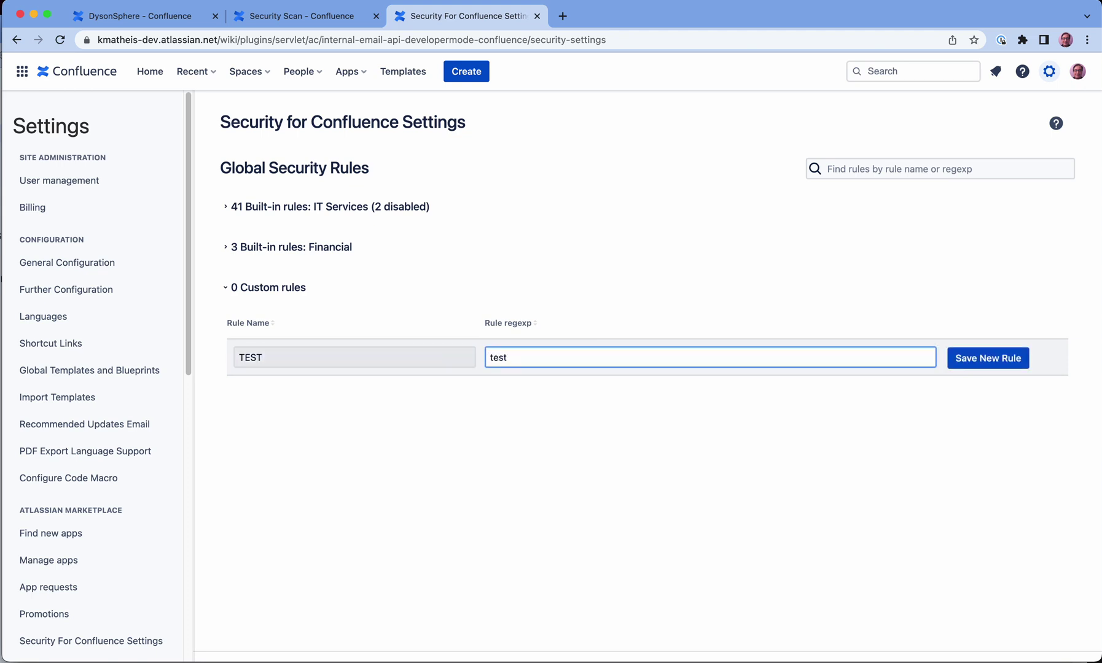
{"action": "left_click", "coordinate": [955, 360]}
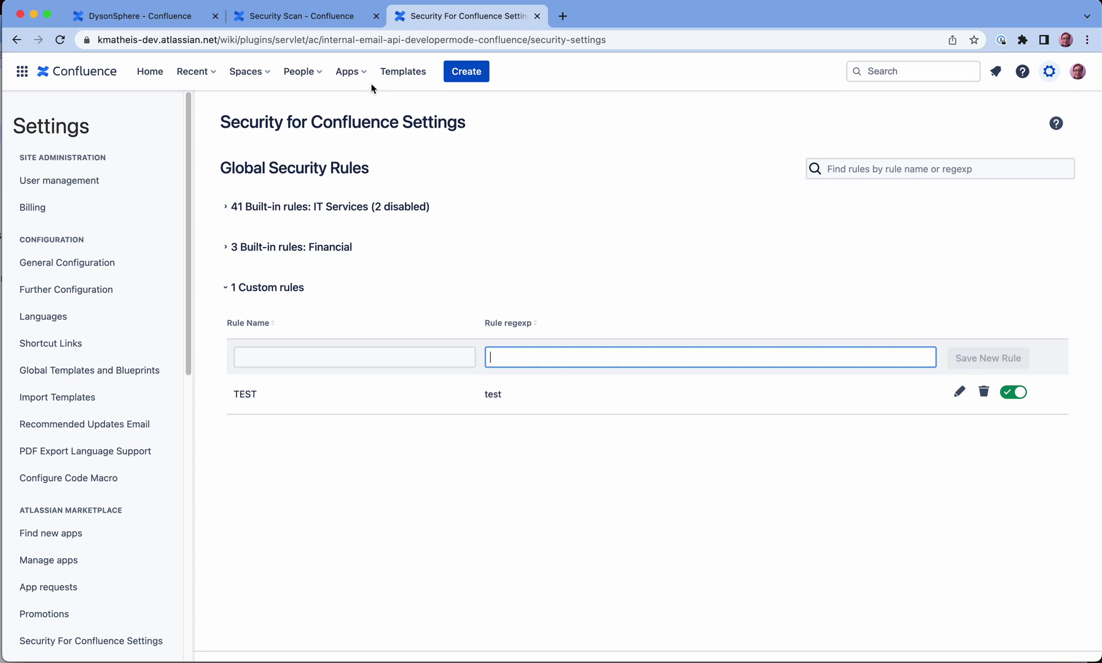
- Rescan the DysonSphere space on its Security Scan page, and briefly hide the reviewed findings before showing them again
{"action": "left_click", "coordinate": [331, 18]}
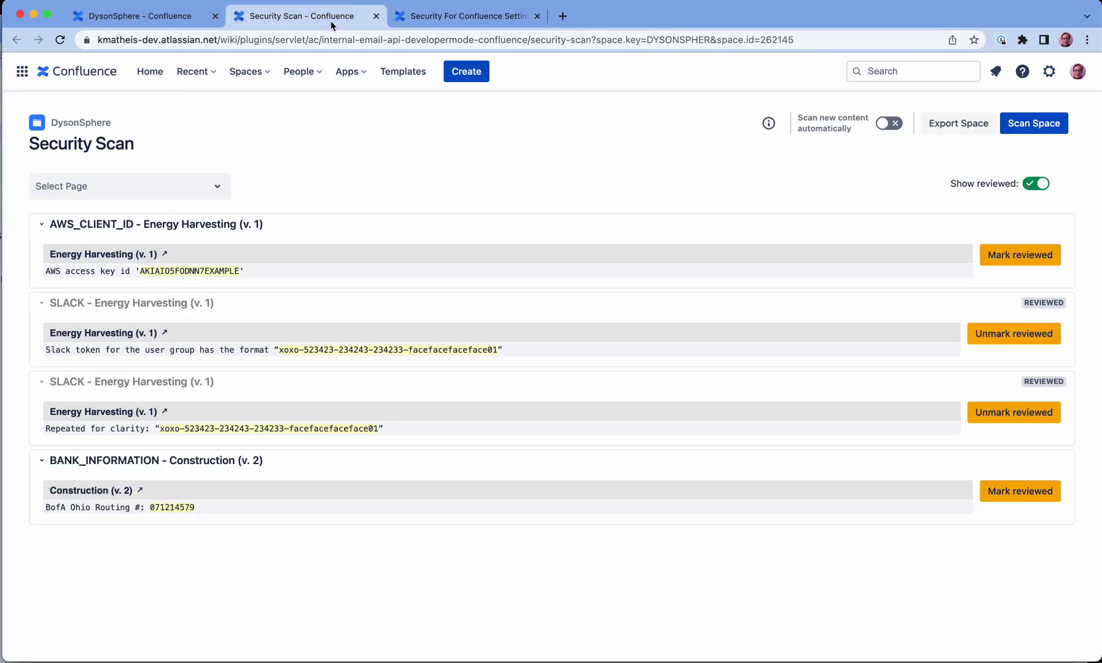
{"action": "left_click", "coordinate": [1017, 121]}
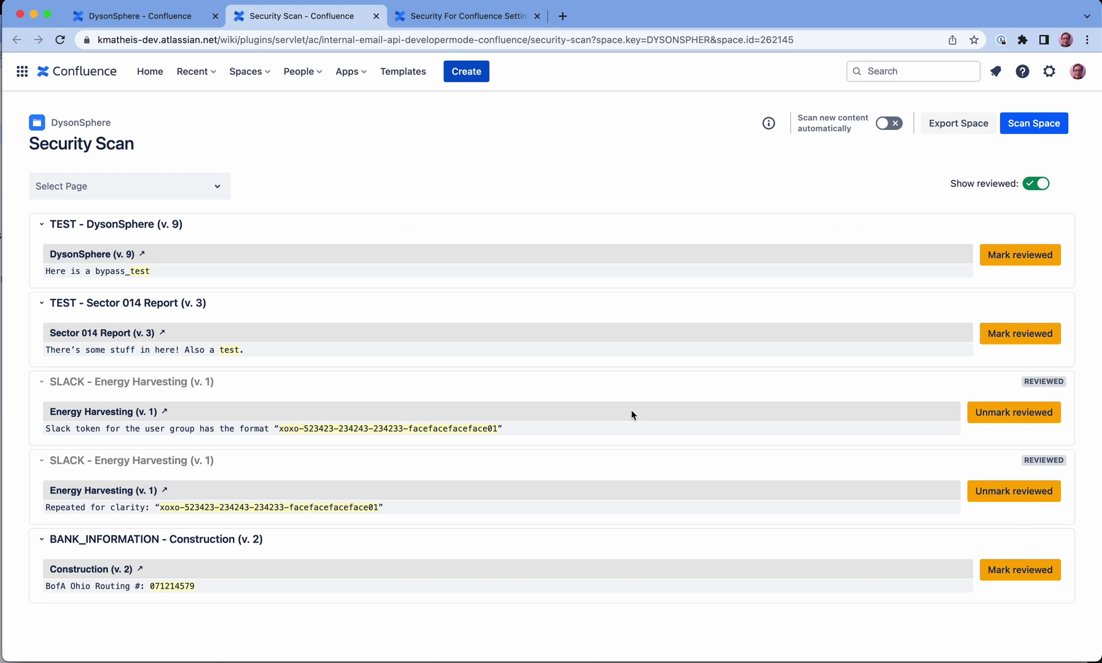
{"action": "left_click", "coordinate": [1032, 184]}
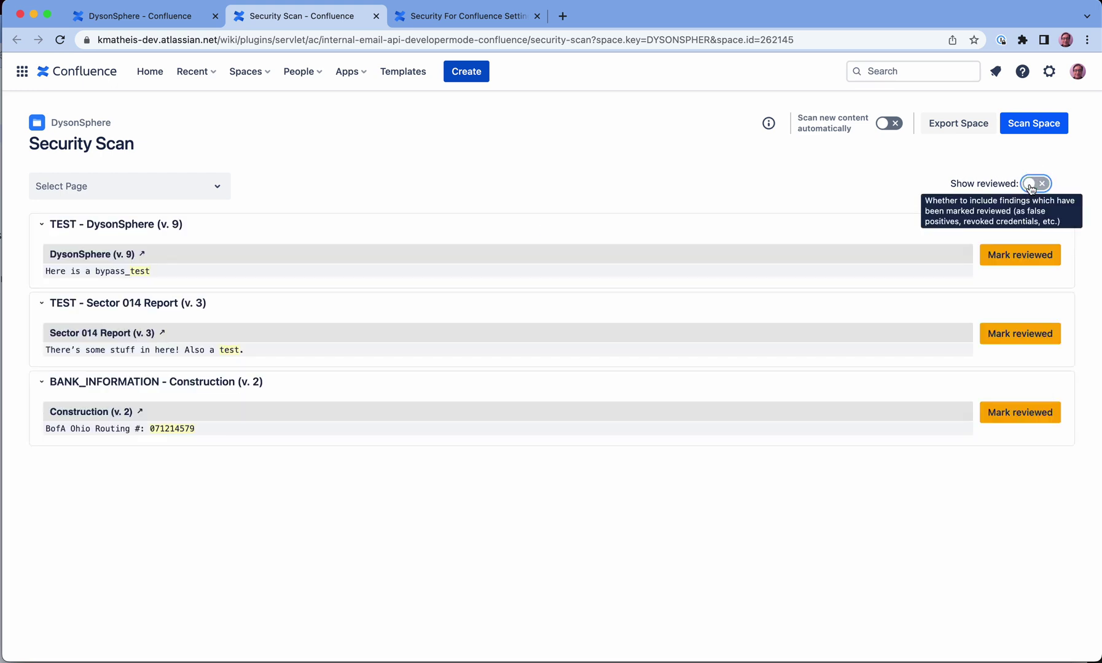
{"action": "left_click", "coordinate": [1031, 185]}
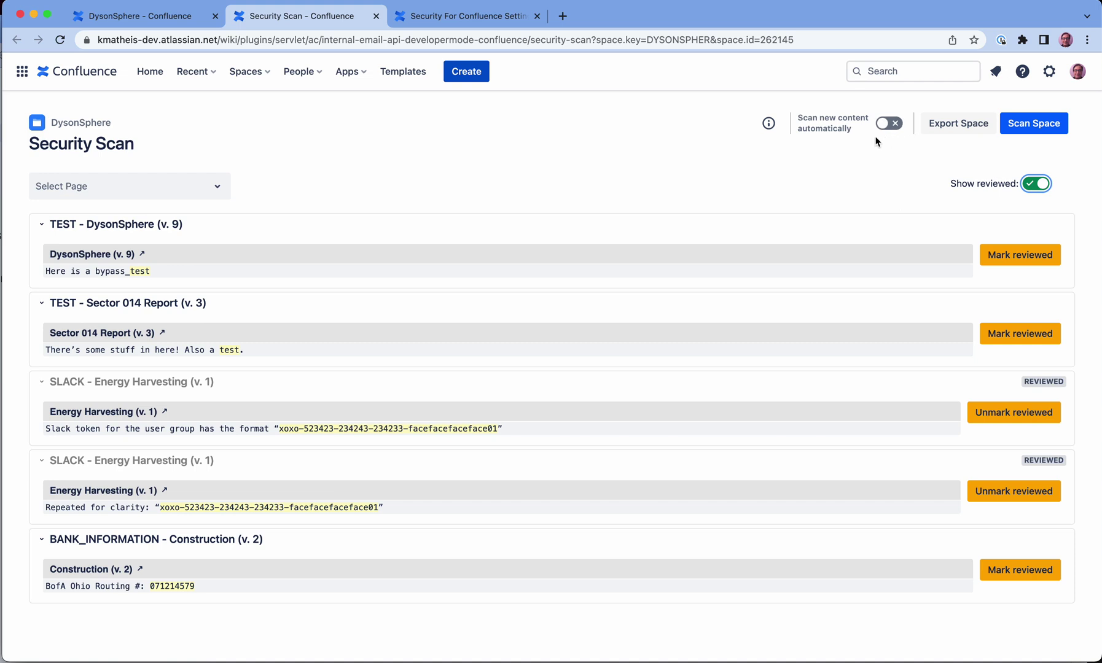
- From the DysonSphere space page, open the Soteri Security Scans app in a new browser tab and switch to it
{"action": "left_click", "coordinate": [149, 17]}
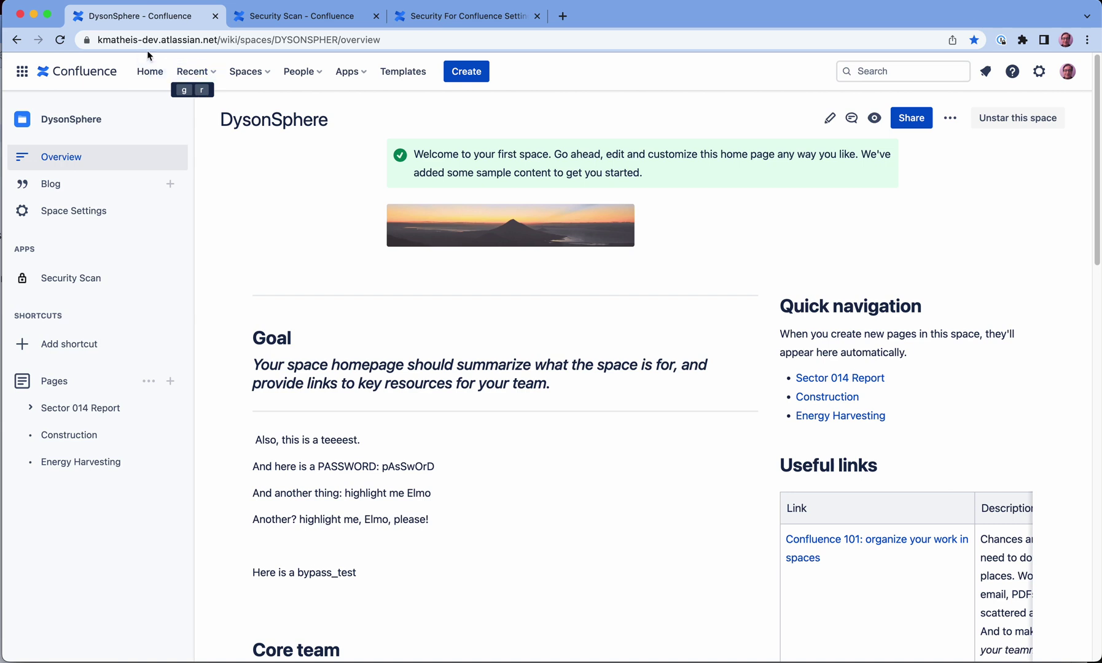
{"action": "left_click", "coordinate": [347, 74]}
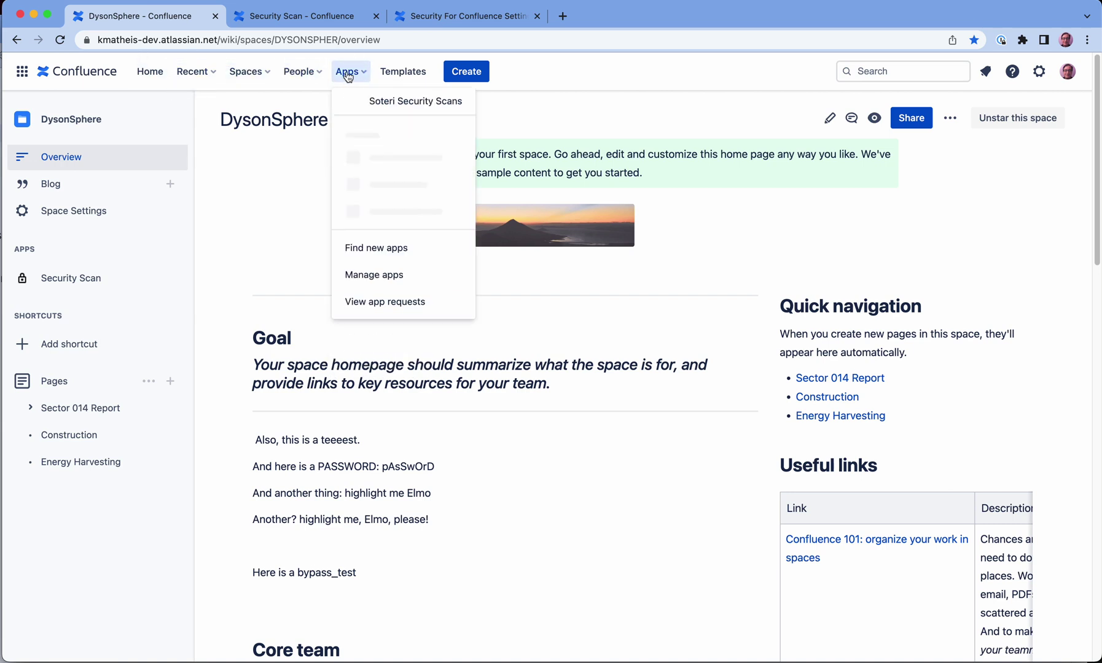
{"action": "right_click", "coordinate": [397, 104]}
{"action": "left_click", "coordinate": [430, 112]}
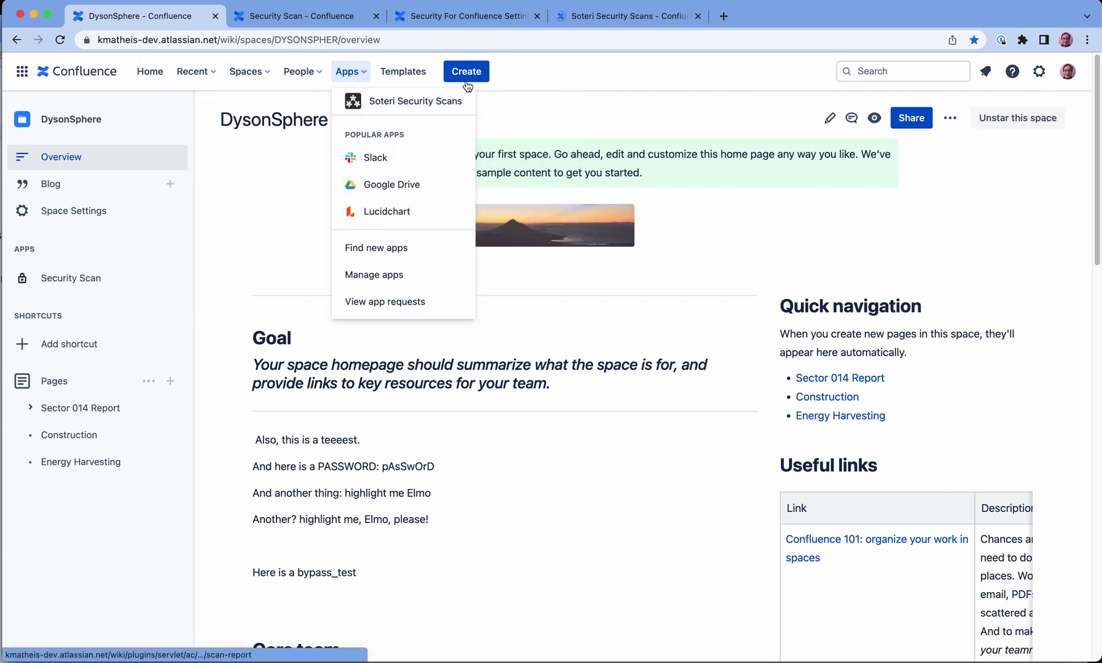
{"action": "left_click", "coordinate": [617, 18]}
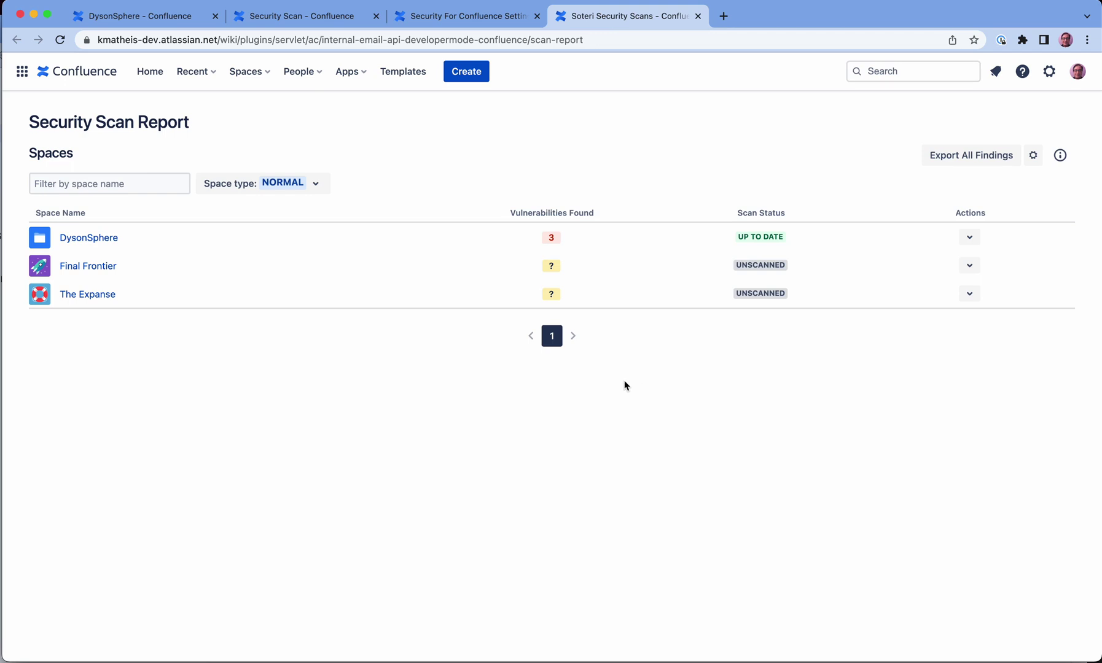
- Filter the scan report to private spaces to view them, and return the filter to normal spaces
{"action": "left_click", "coordinate": [305, 188]}
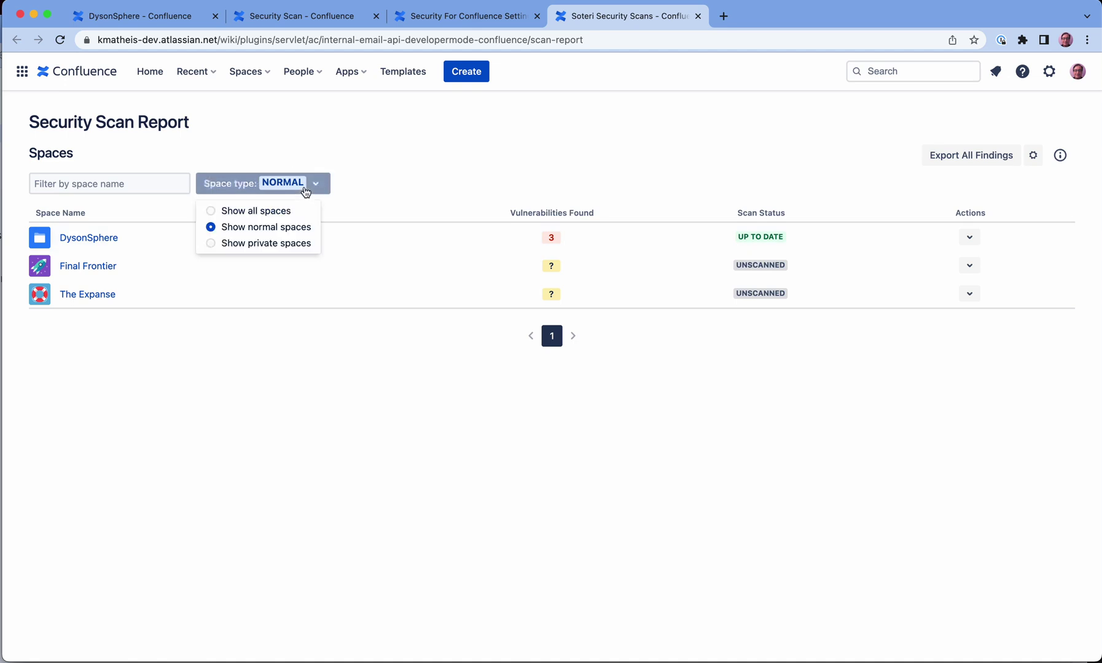
{"action": "left_click", "coordinate": [265, 244]}
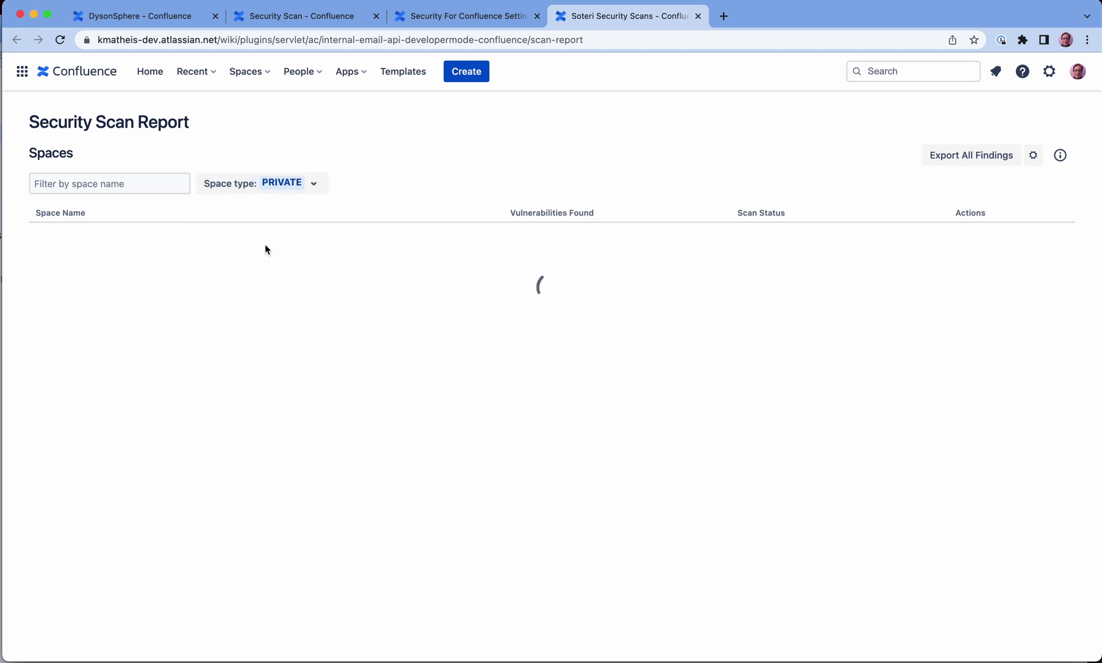
{"action": "left_click", "coordinate": [304, 190]}
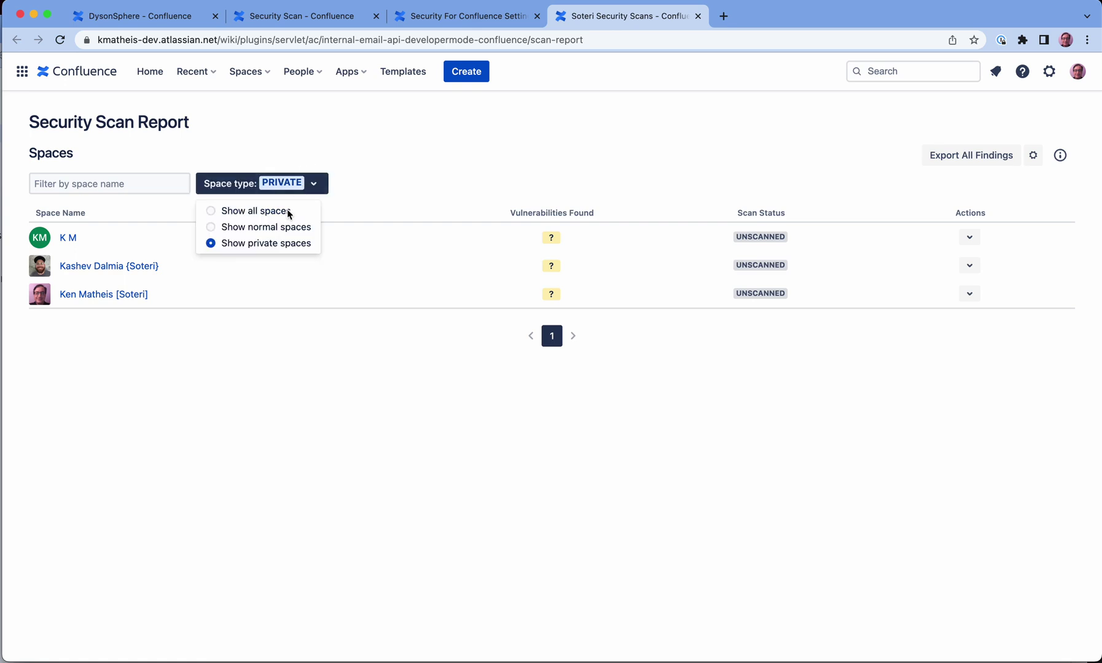
{"action": "left_click", "coordinate": [272, 227]}
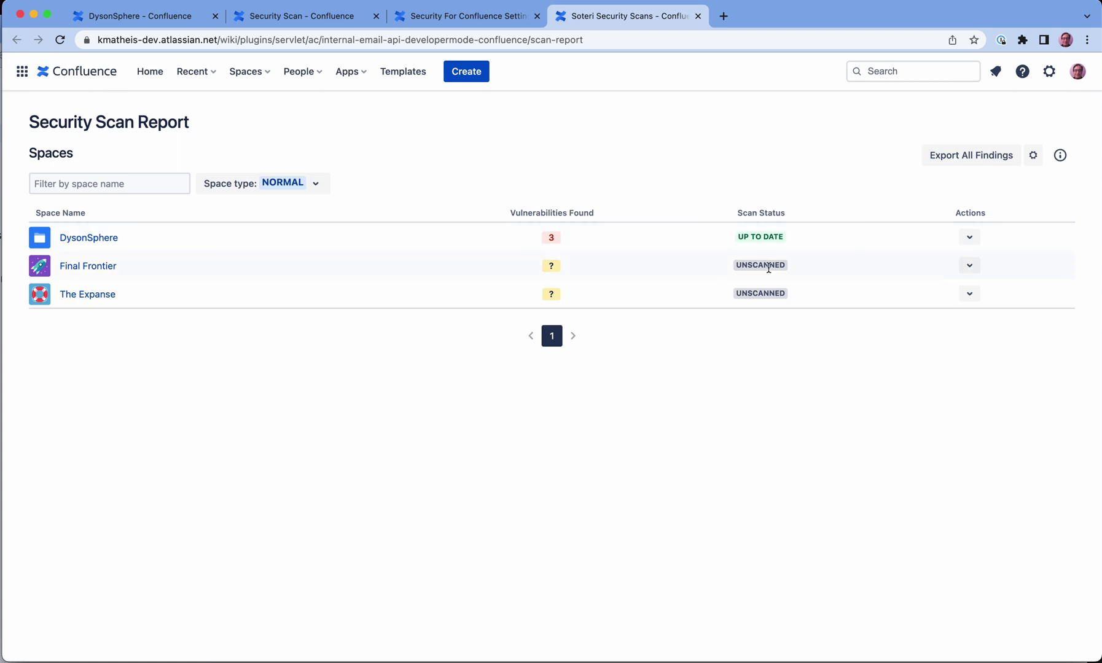
- Check the actions available for the DysonSphere space, and open the scan report's information page in a new tab
{"action": "left_click", "coordinate": [978, 242]}
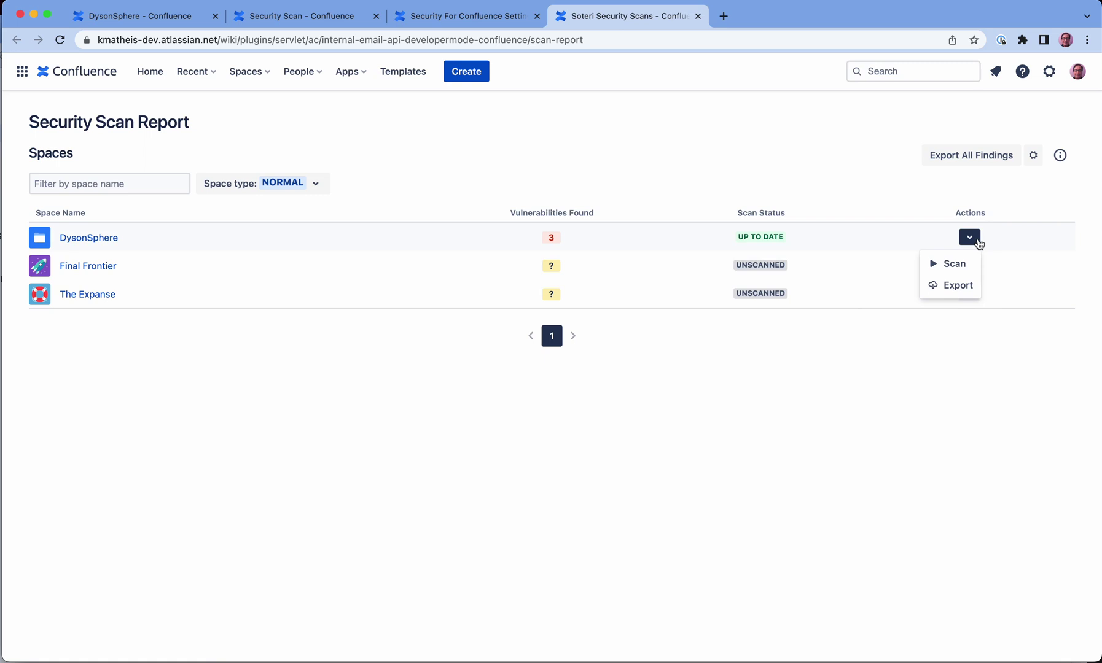
{"action": "left_click", "coordinate": [978, 244]}
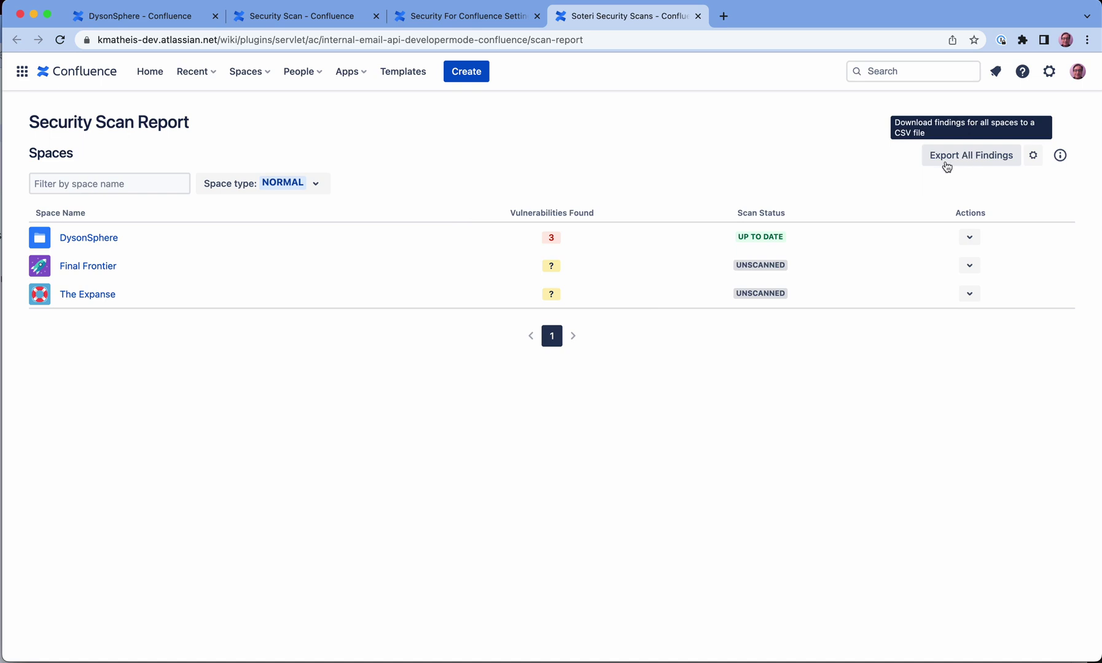
{"action": "left_click", "coordinate": [1061, 156]}
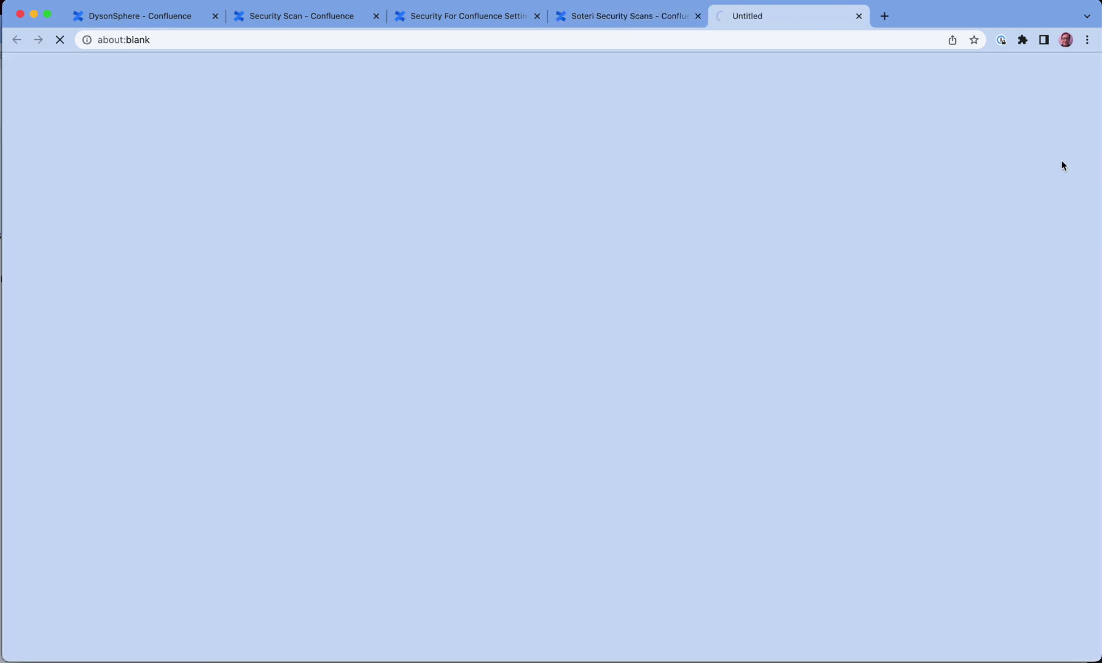